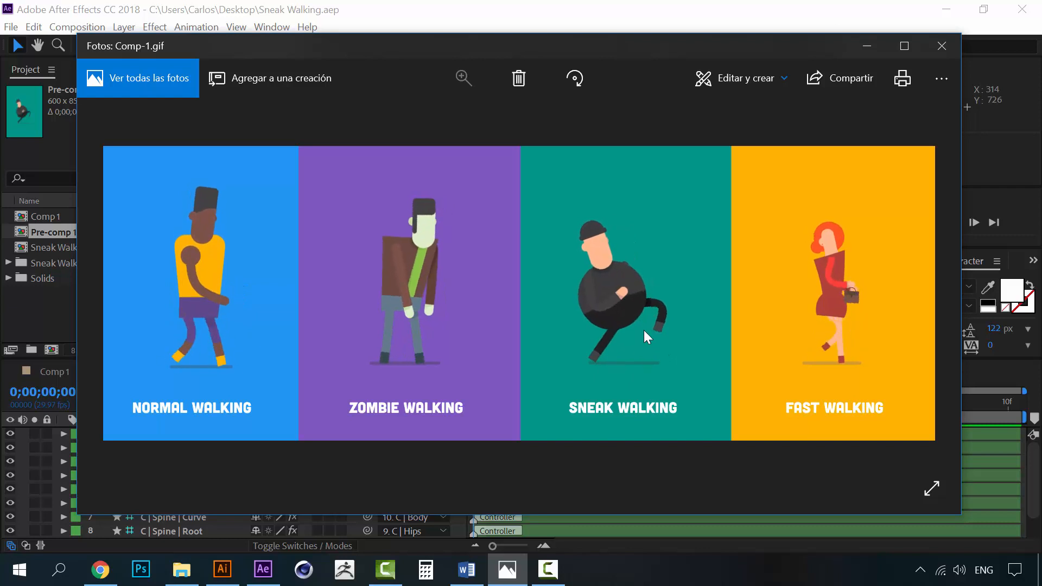
Play the sneak reference clip several times, replaying it from early points to study the poses of the sneaking walk
click(881, 41)
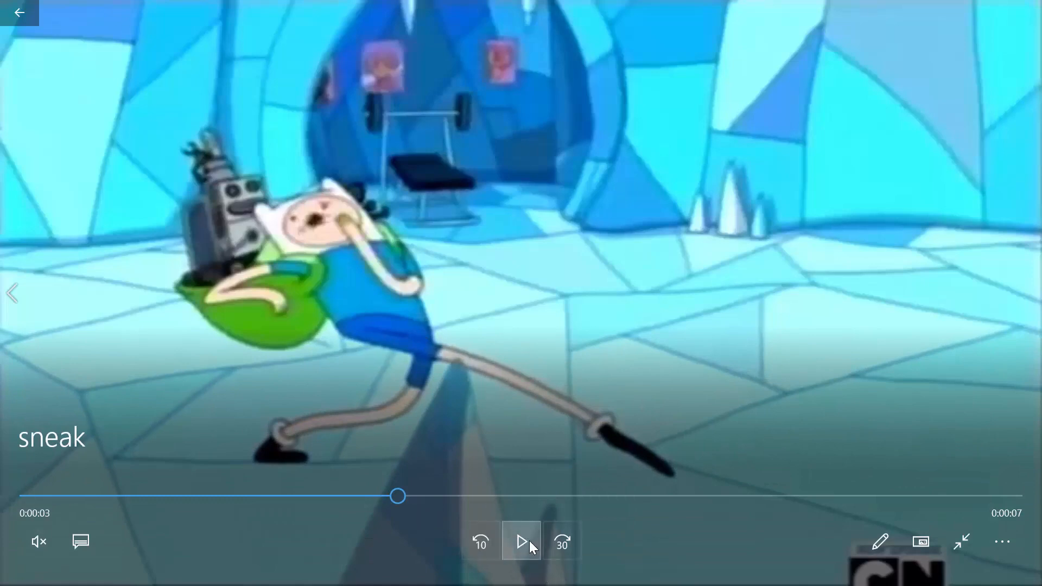
click(528, 540)
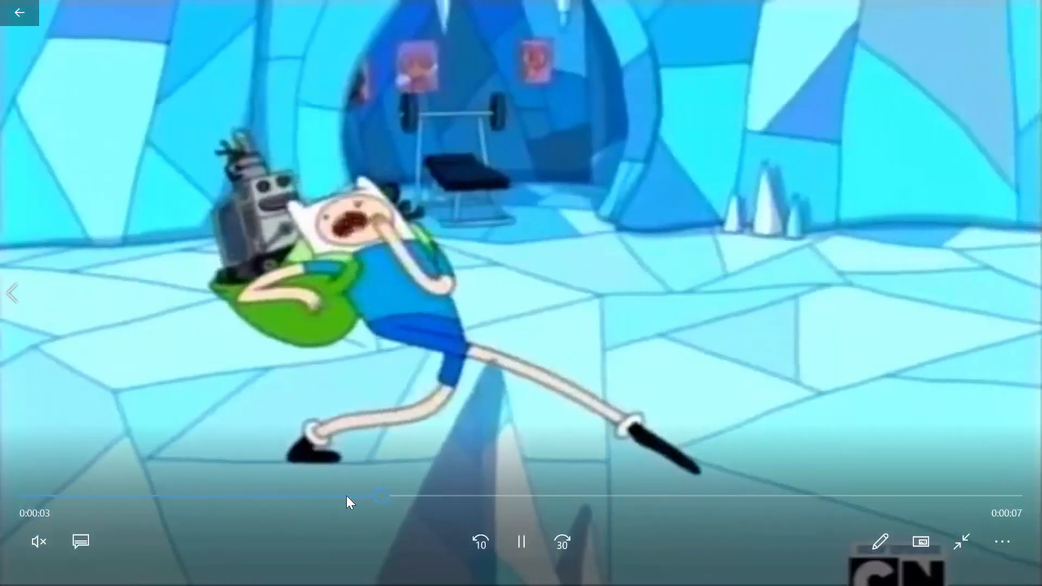
drag(343, 496, 144, 493)
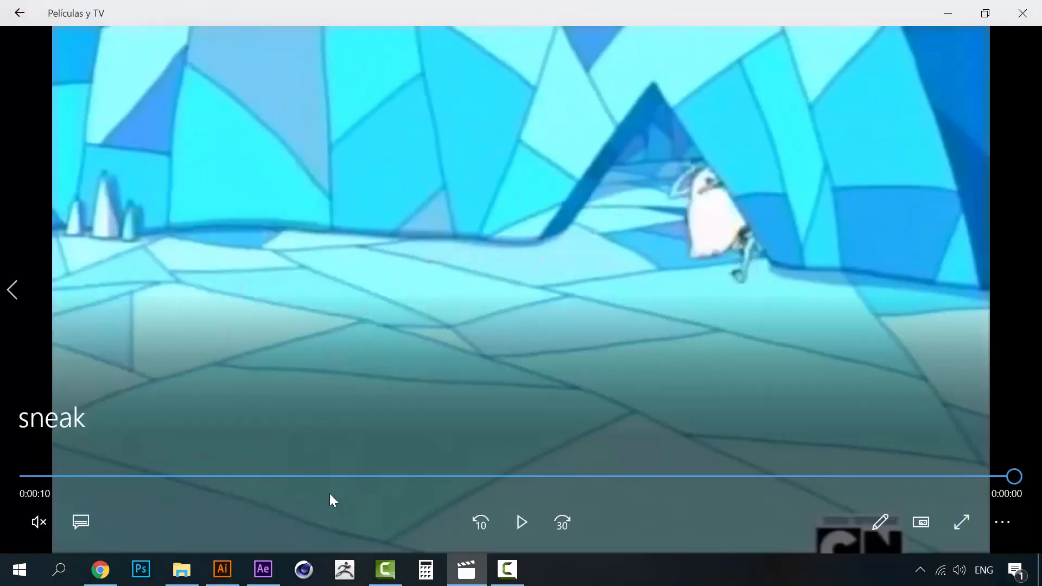
drag(338, 477, 143, 476)
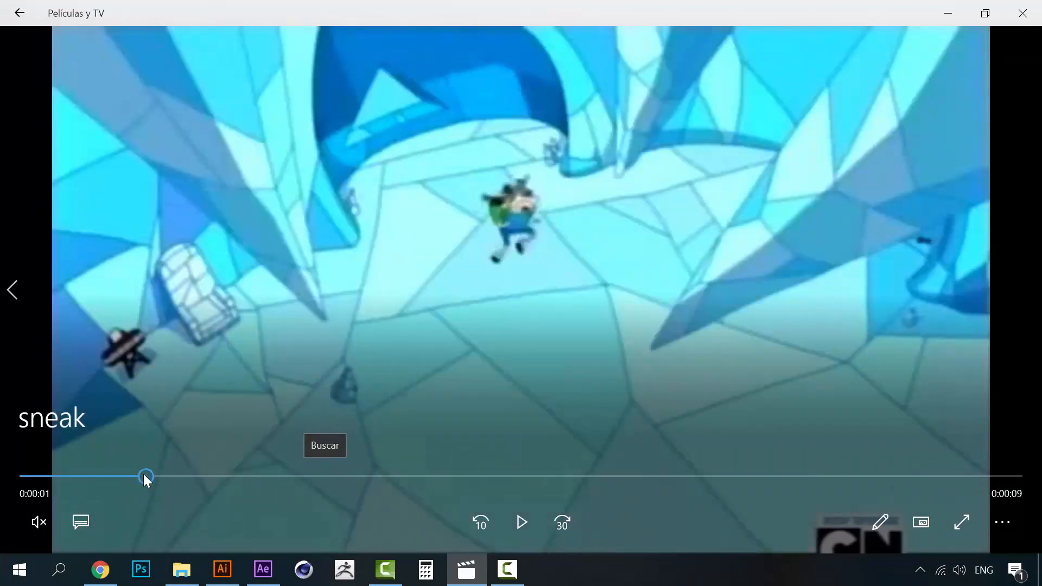
click(522, 524)
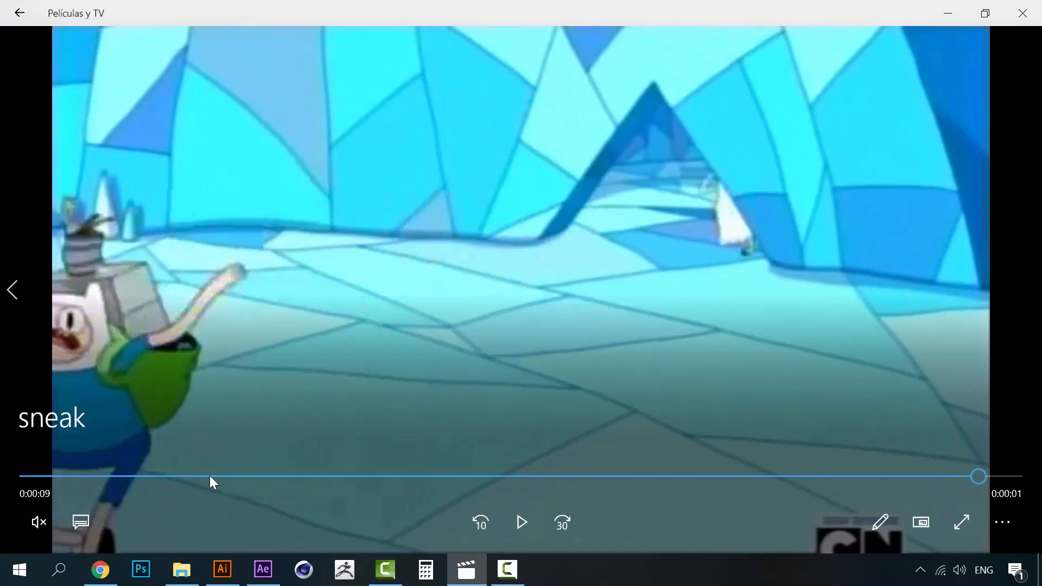
click(209, 476)
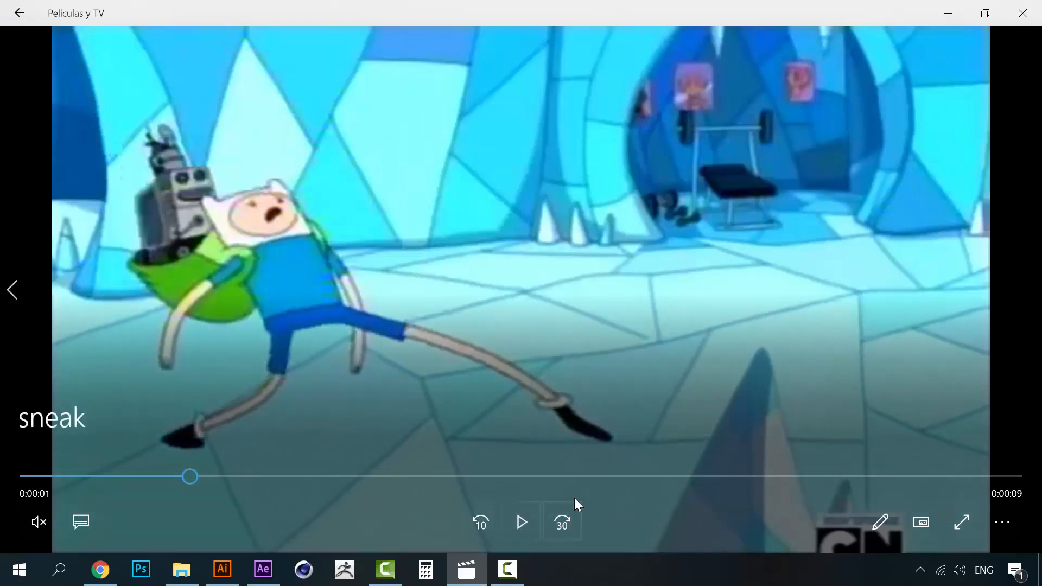
click(539, 515)
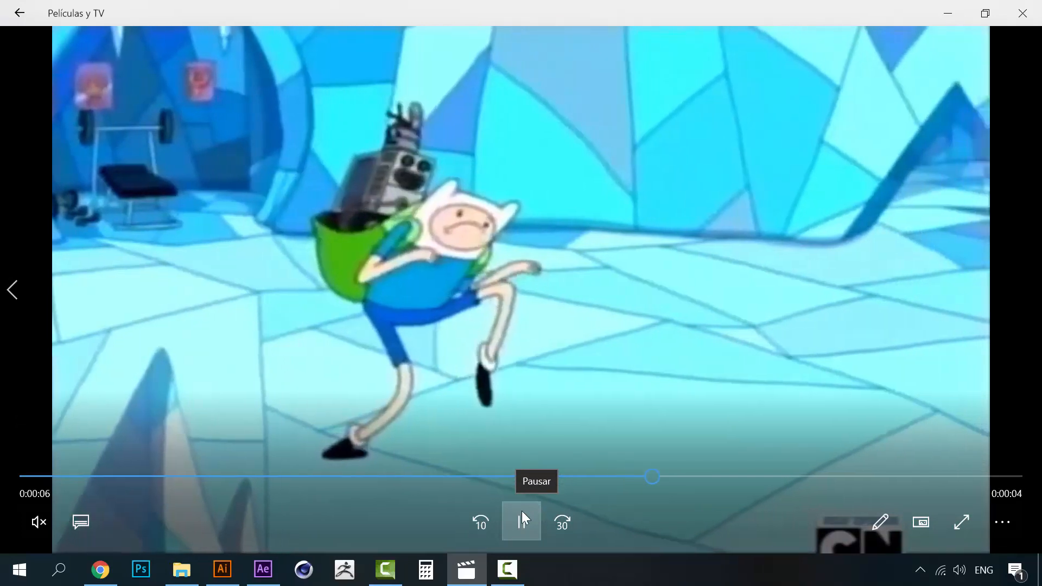
click(153, 478)
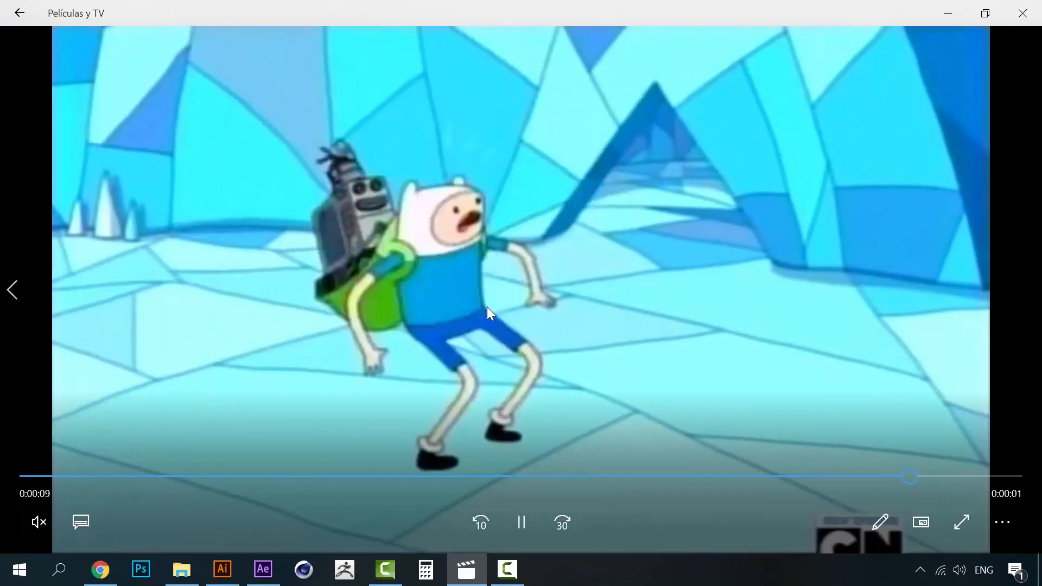
click(294, 477)
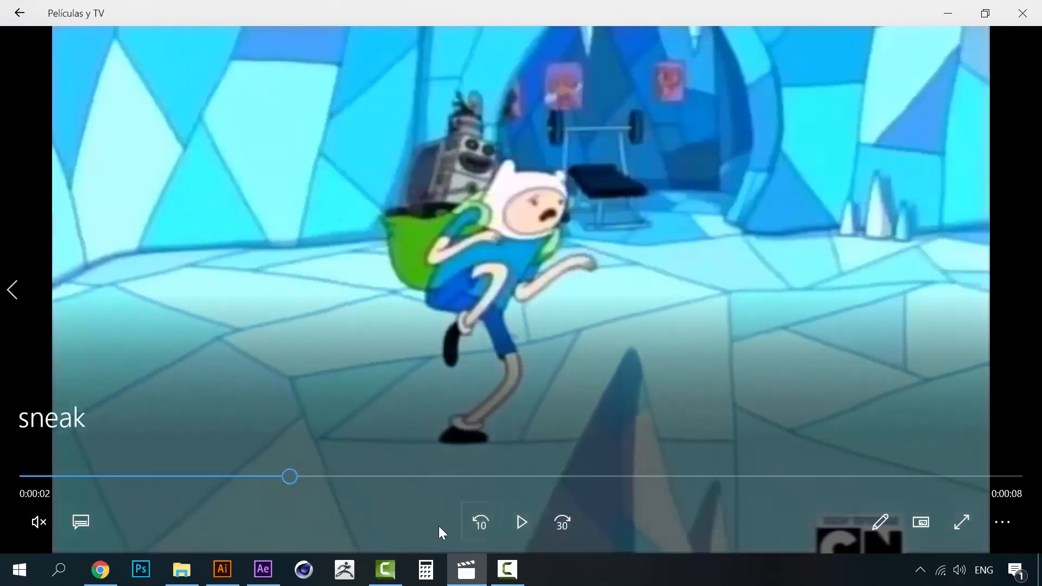
click(521, 522)
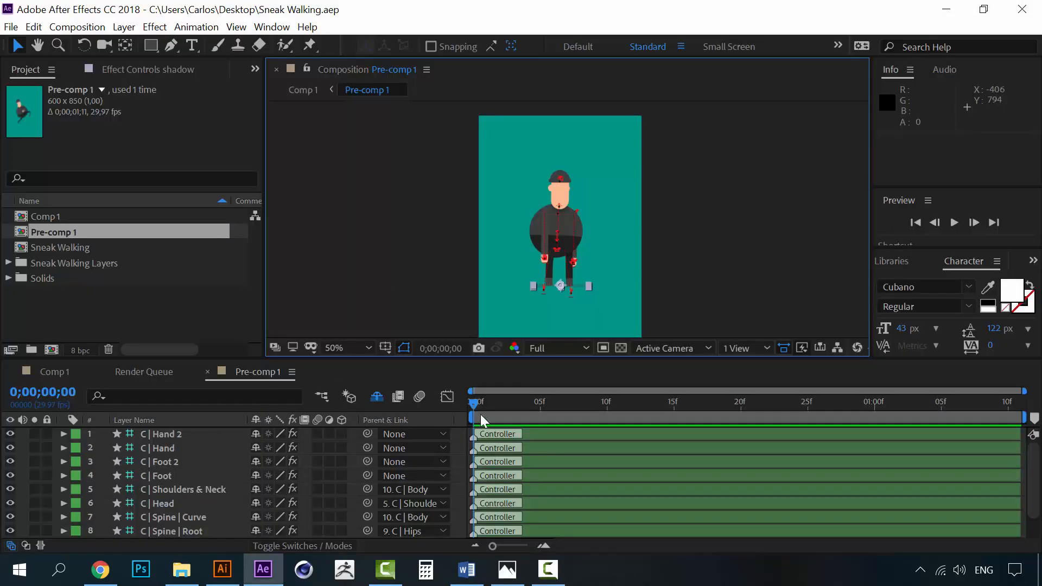
Return to the first frame of Pre-comp 1 and check the sneak walking character in the Comp-1.gif reference
click(474, 402)
click(163, 517)
scroll(174, 524, down, 1)
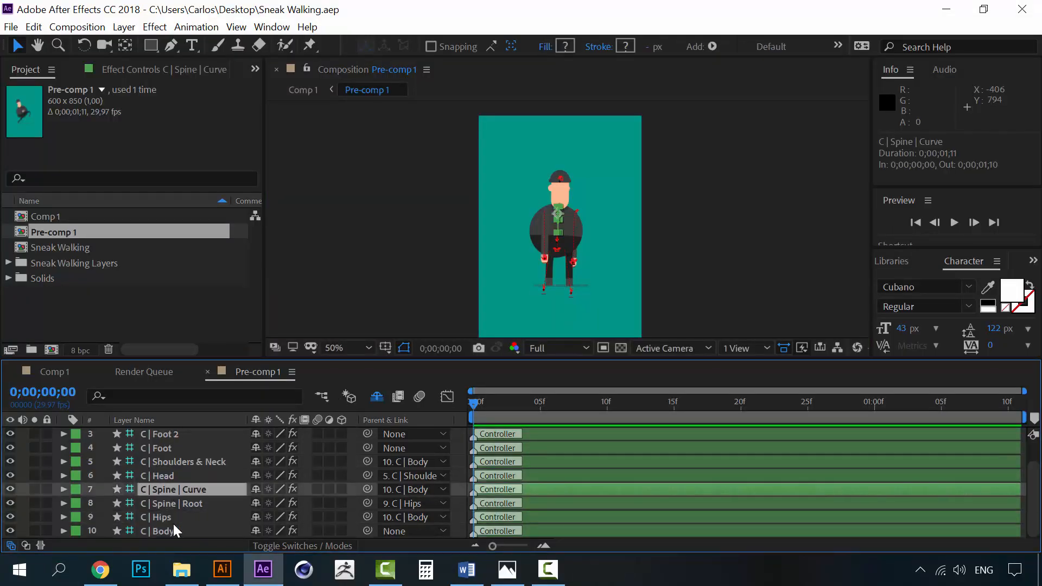
click(507, 571)
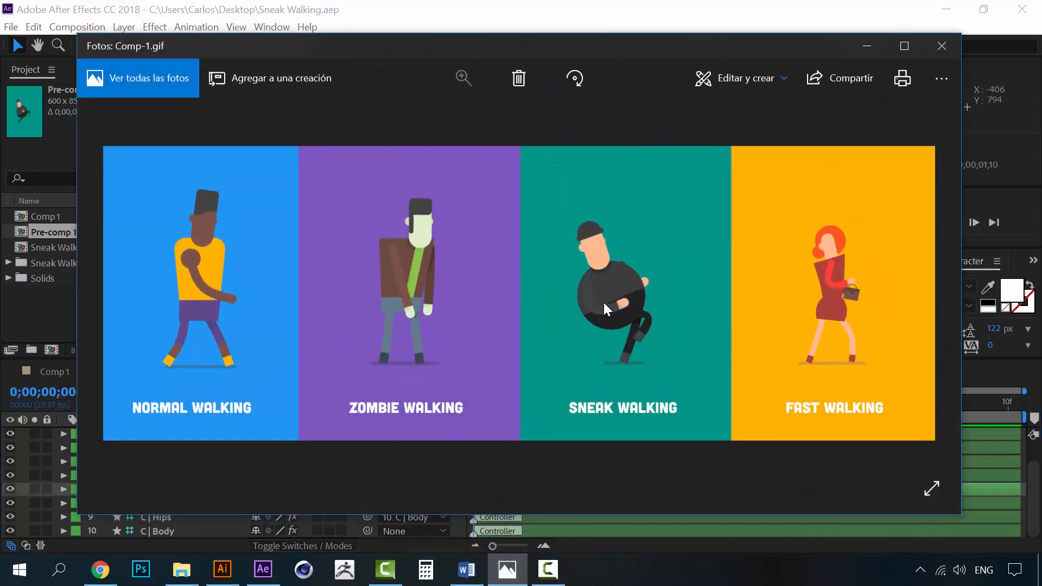
click(868, 45)
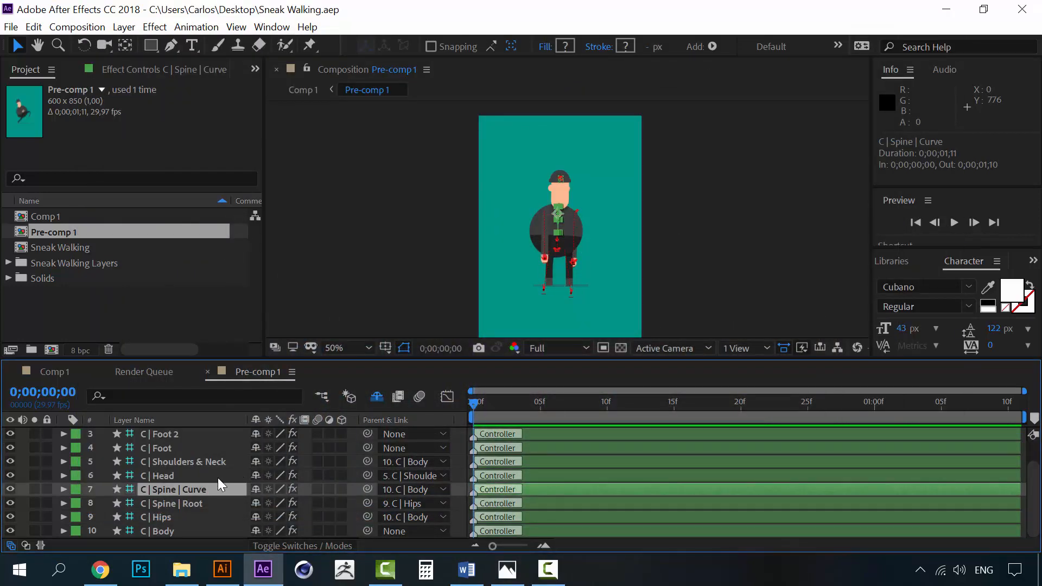
Add Position and Rotation keyframes to the C | Body layer at frame 0 and show both properties
click(168, 527)
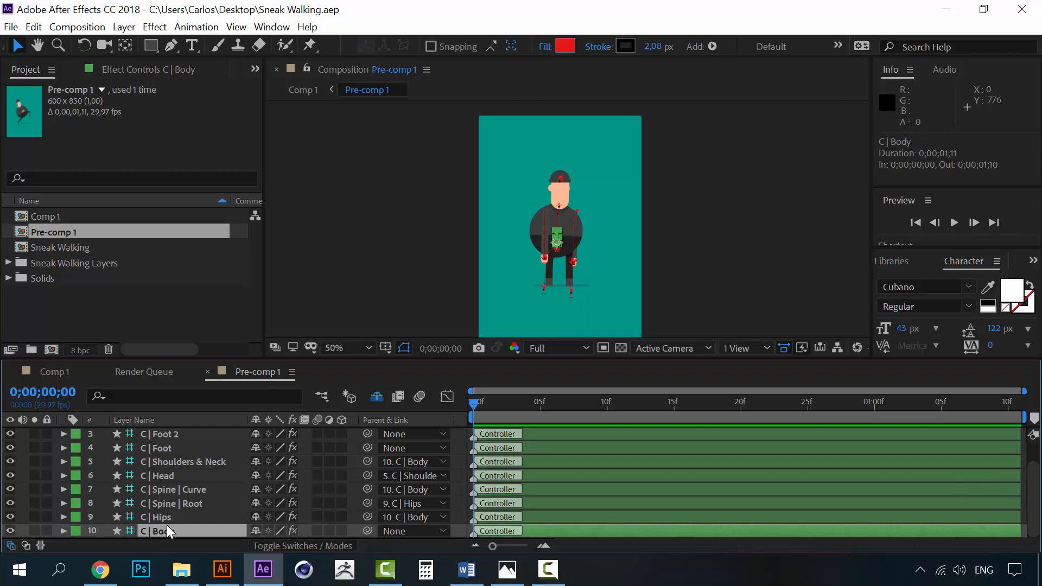
key(p)
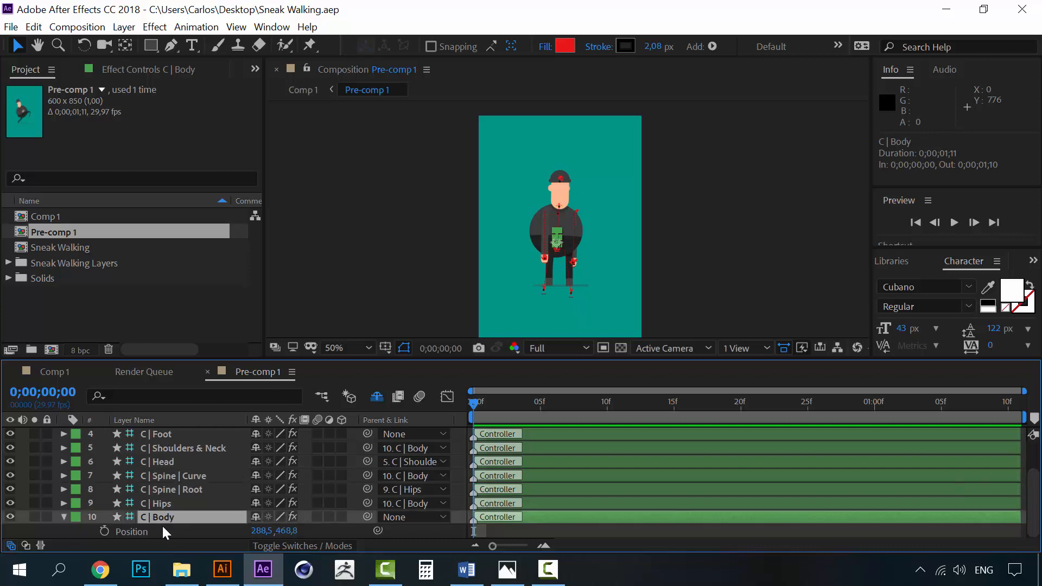
click(166, 508)
key(r)
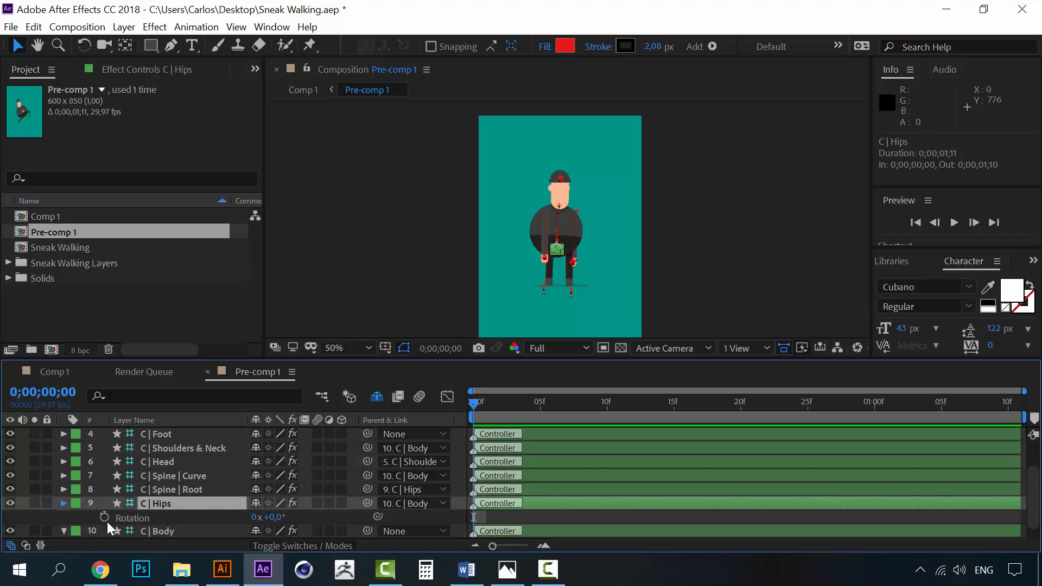
click(161, 530)
key(r)
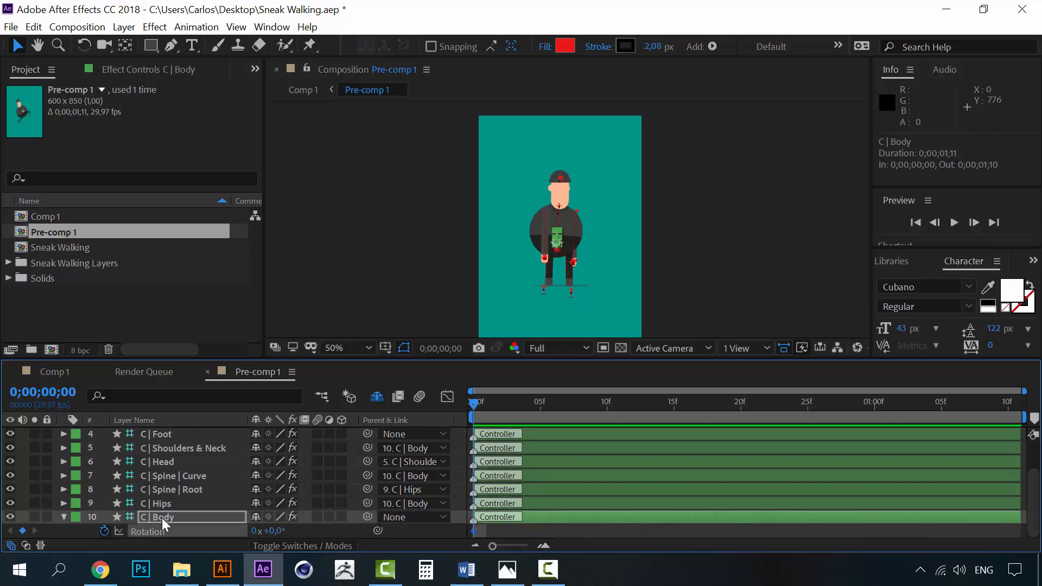
key(shift+p)
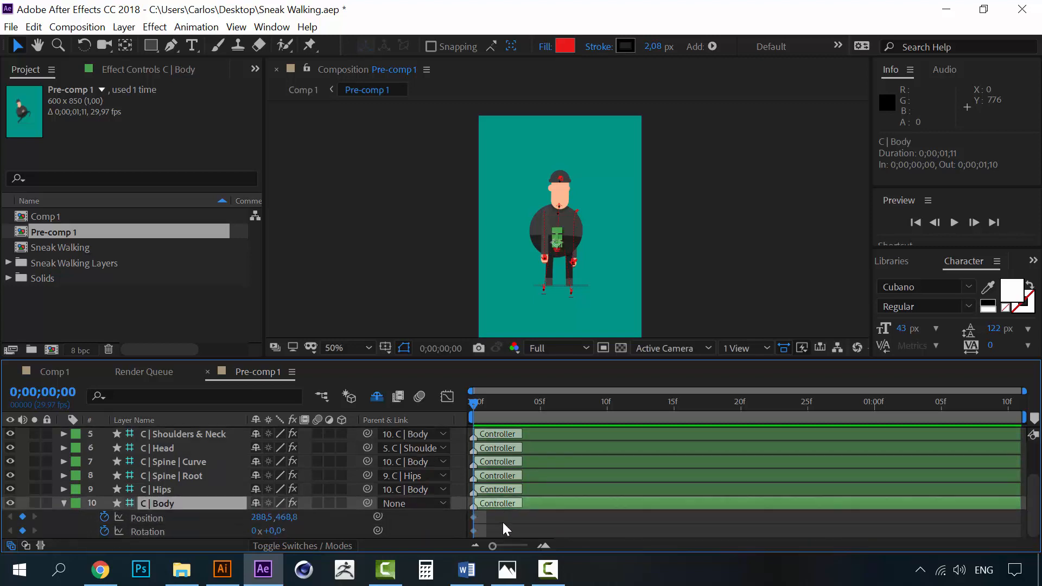
Apply Easy Ease to the Position and Rotation keyframes of C | Body at frame 0
drag(503, 522, 470, 531)
right_click(473, 531)
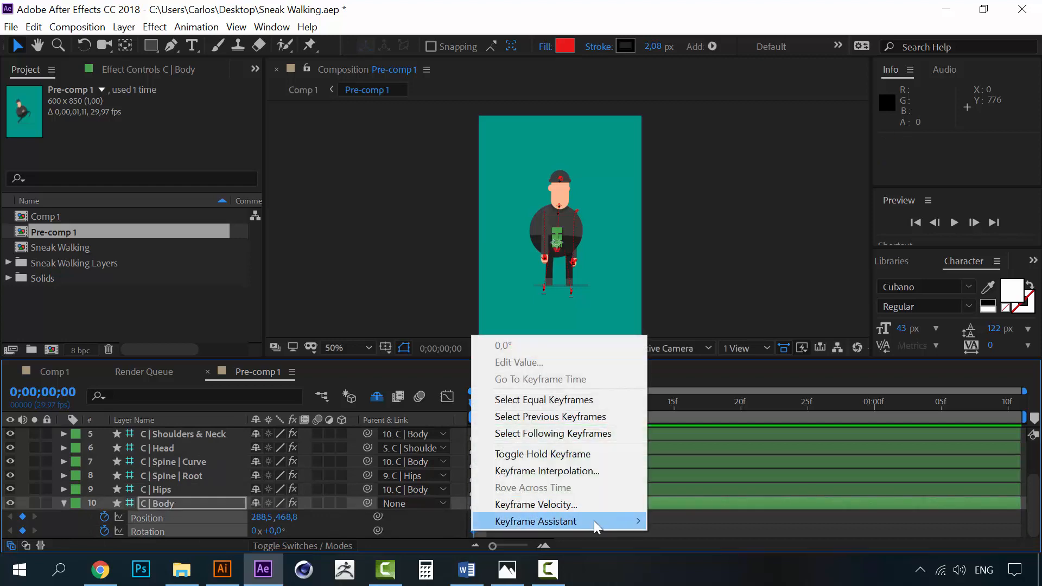
mouse_move(593, 520)
click(738, 419)
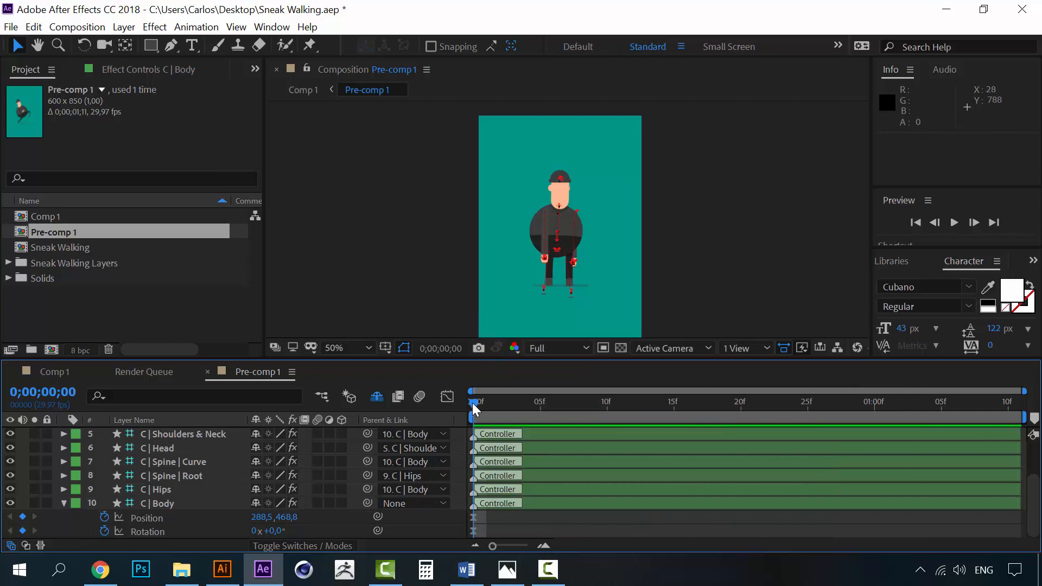
At frame 10, lower the C | Body controller to Position 288,5, 475,8
drag(474, 403, 540, 403)
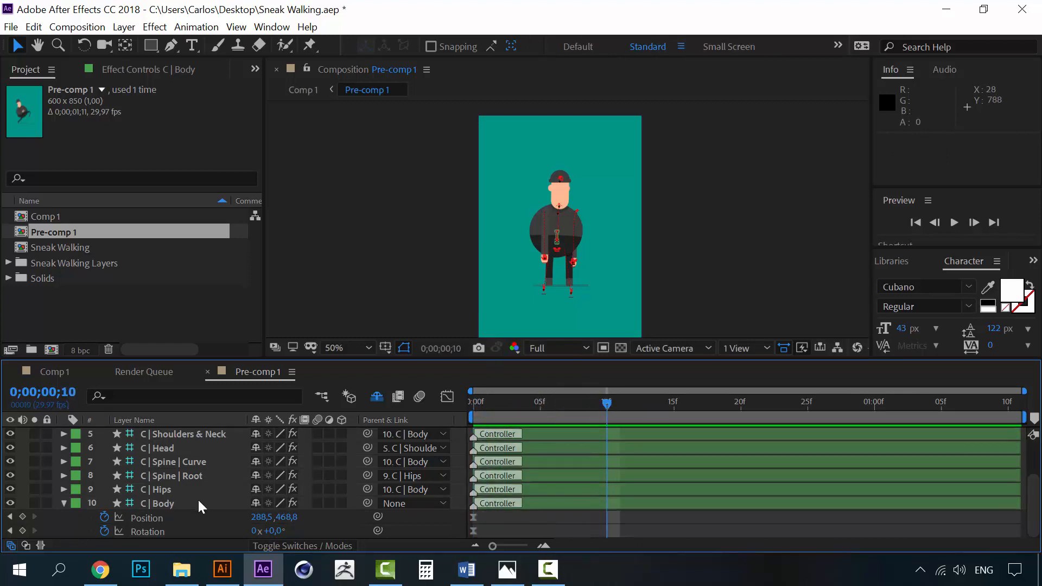
click(165, 518)
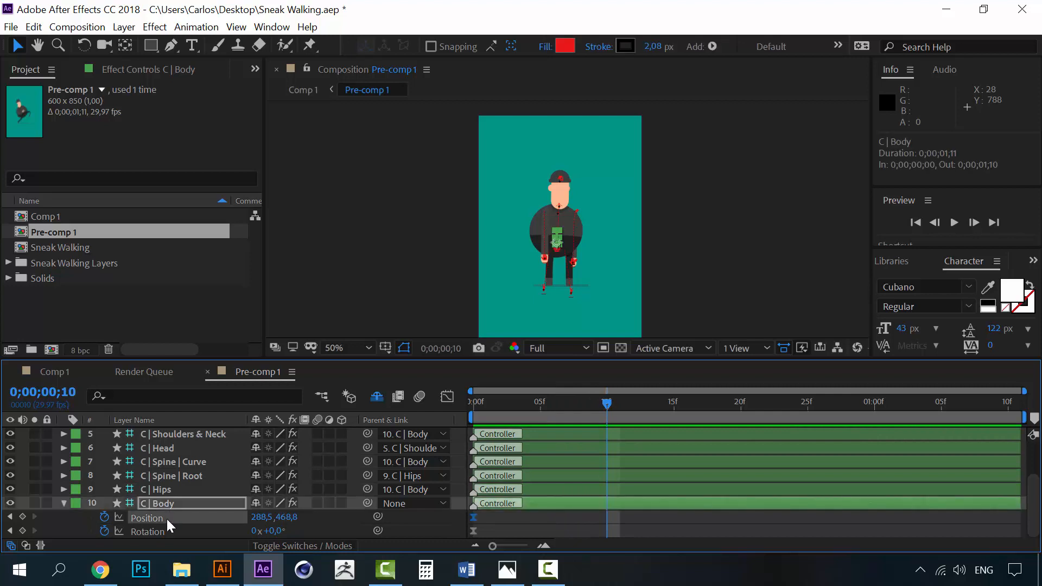
key(period)
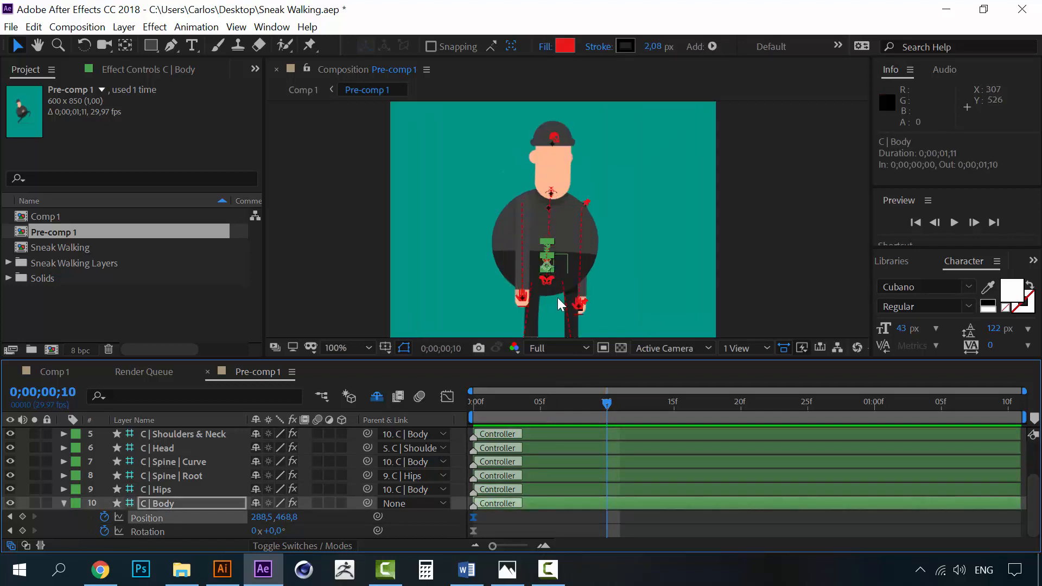
drag(558, 297, 550, 240)
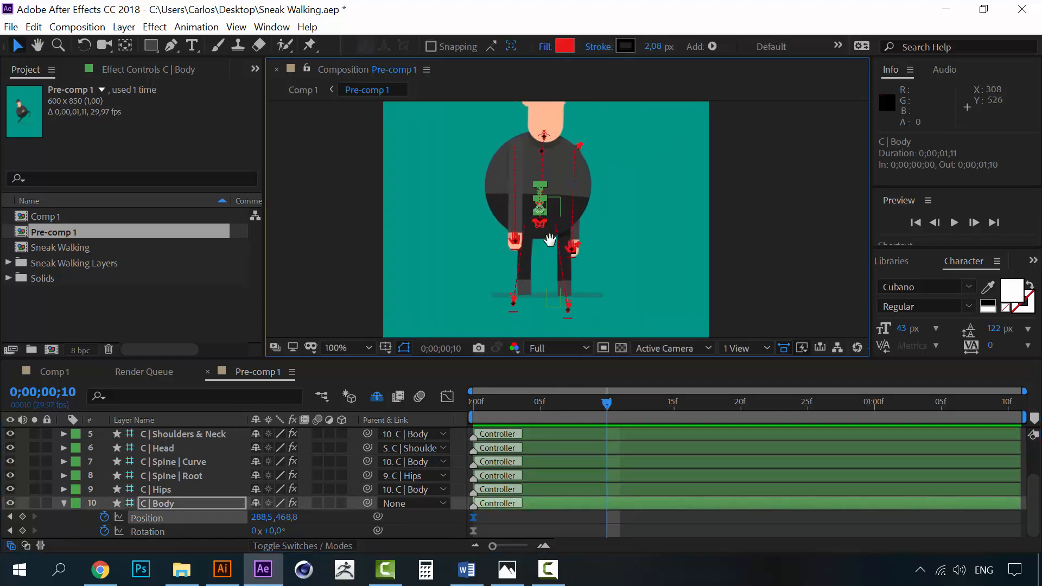
key(Down)
key(Down)
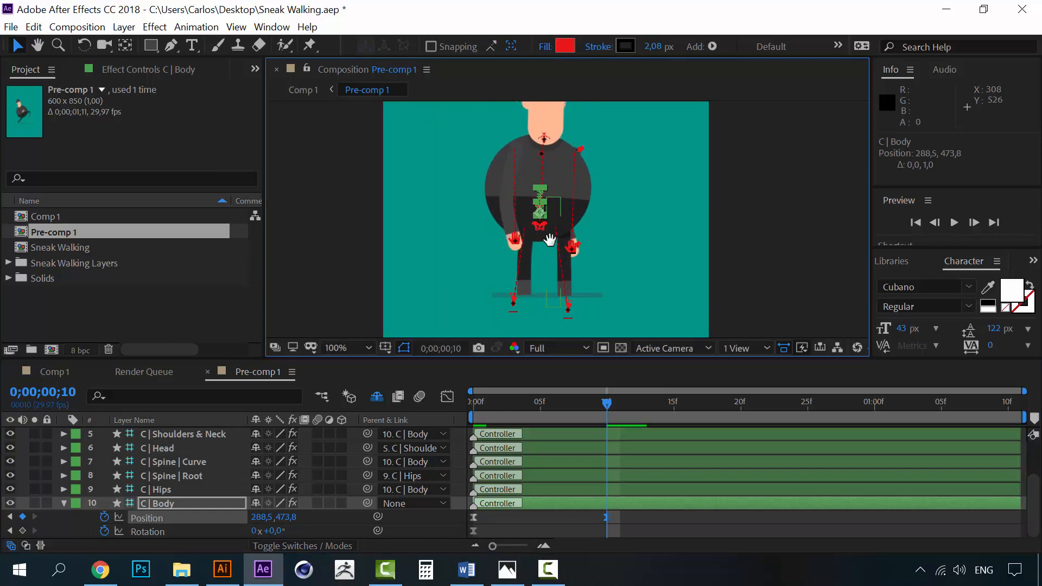
mouse_move(601, 399)
mouse_down()
mouse_move(480, 401)
mouse_move(609, 403)
mouse_up()
key(Up)
key(Up)
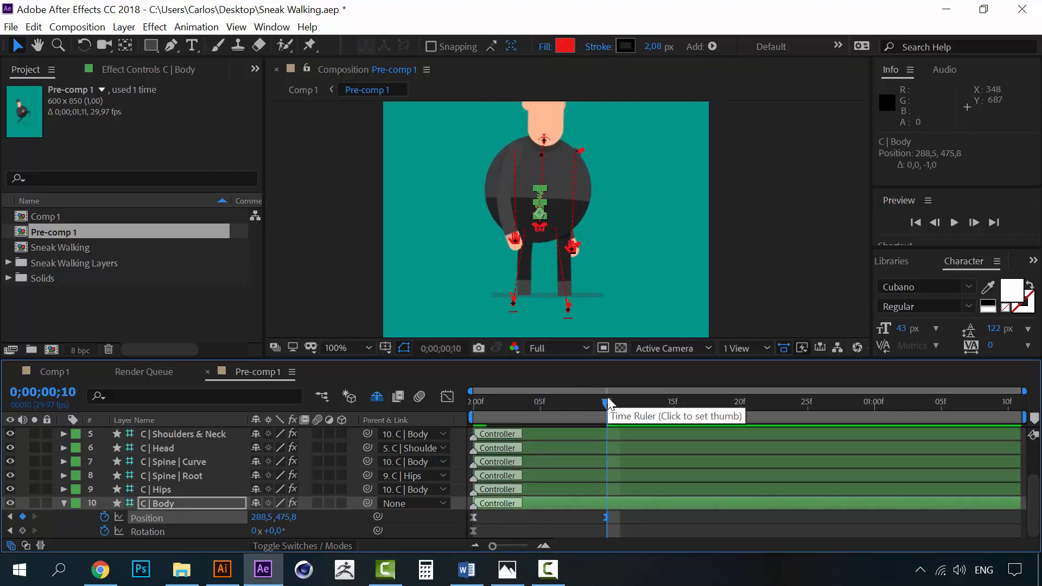
Scrub through the body's dip, copy both C | Body Position keyframes and paste them at frame 20
drag(607, 396, 434, 393)
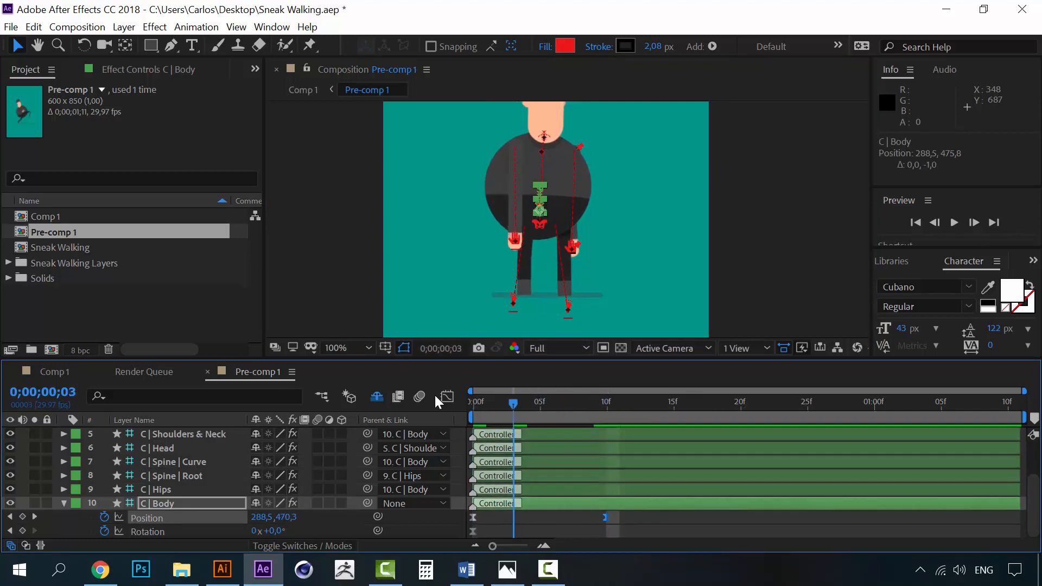
click(600, 392)
drag(601, 392, 607, 392)
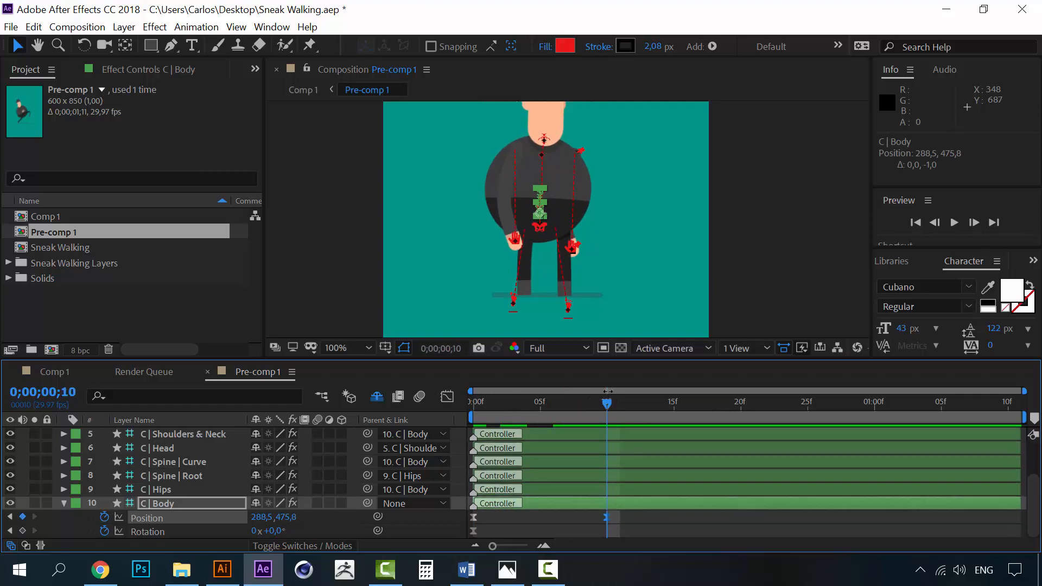
drag(620, 513, 459, 522)
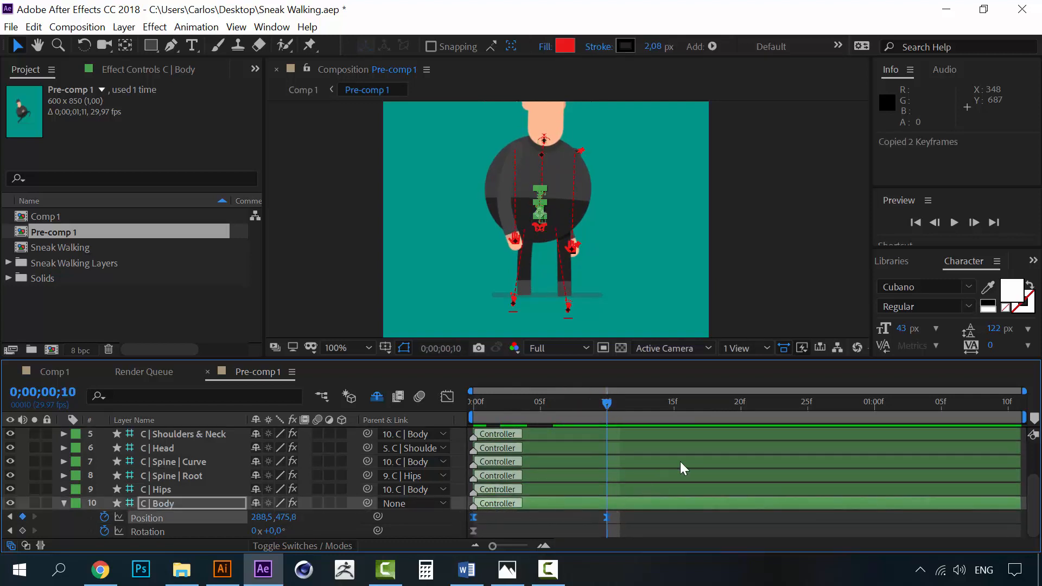
click(741, 406)
key(ctrl+v)
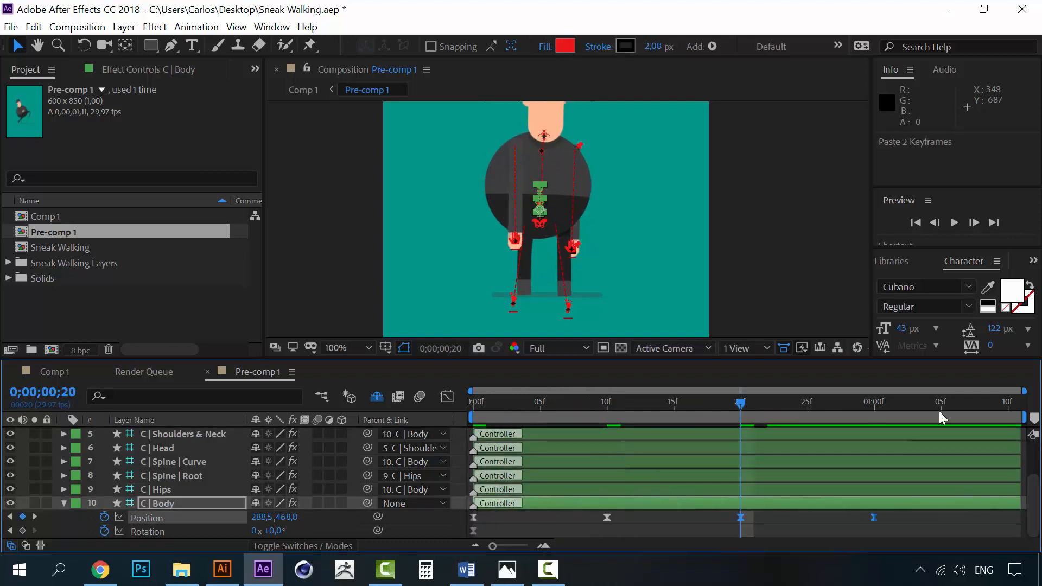
Copy the first C | Body Position keyframe to 0;00;01;10 and play back the looping motion from the start
click(923, 520)
drag(980, 406, 1008, 404)
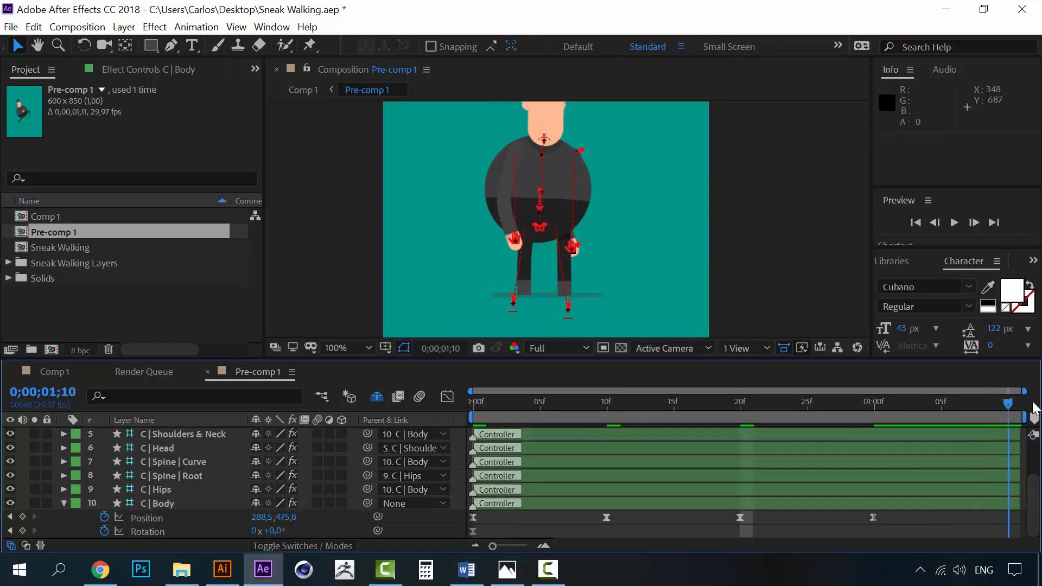
click(474, 517)
key(ctrl+c)
key(ctrl+v)
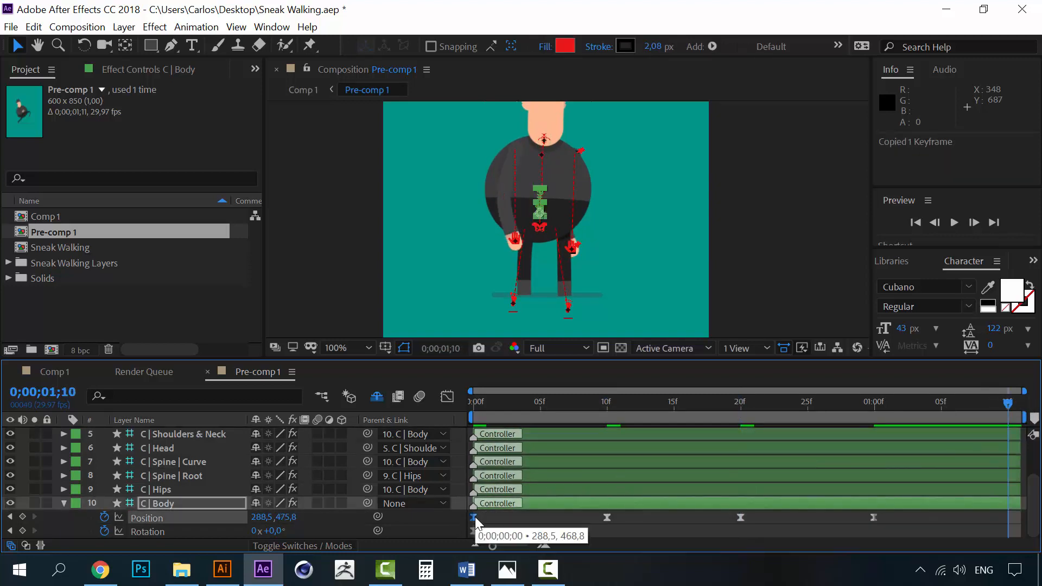
click(471, 406)
key(space)
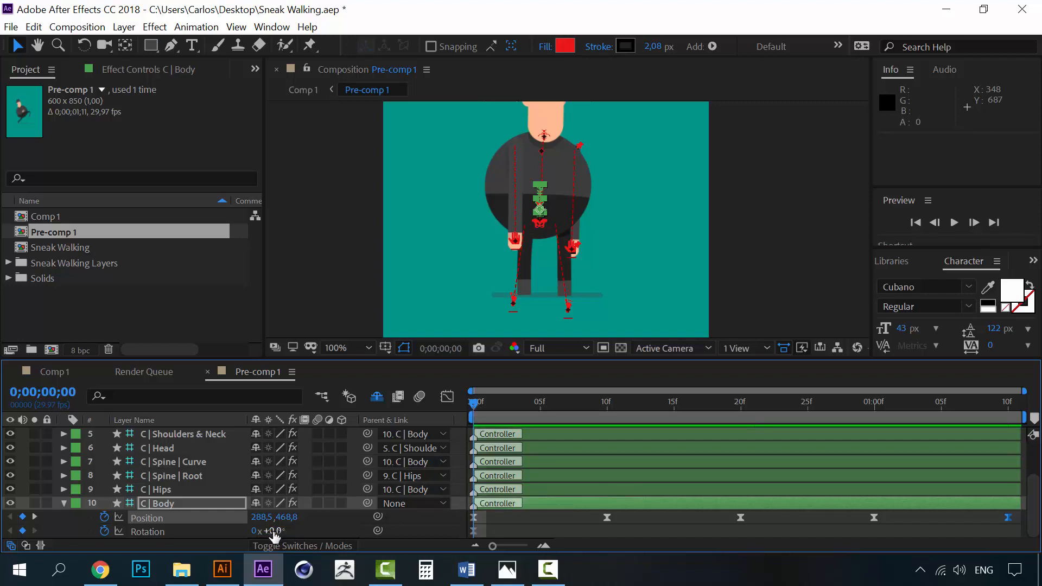
Set the C | Body controller's Rotation to -27° at frame 0 and +8° at frame 10
drag(270, 531, 260, 534)
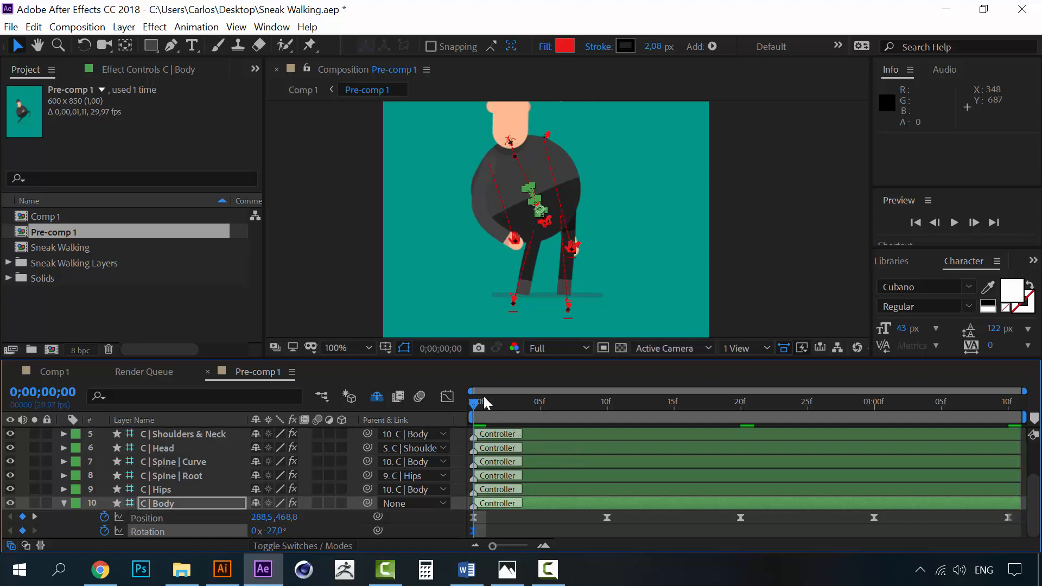
click(553, 403)
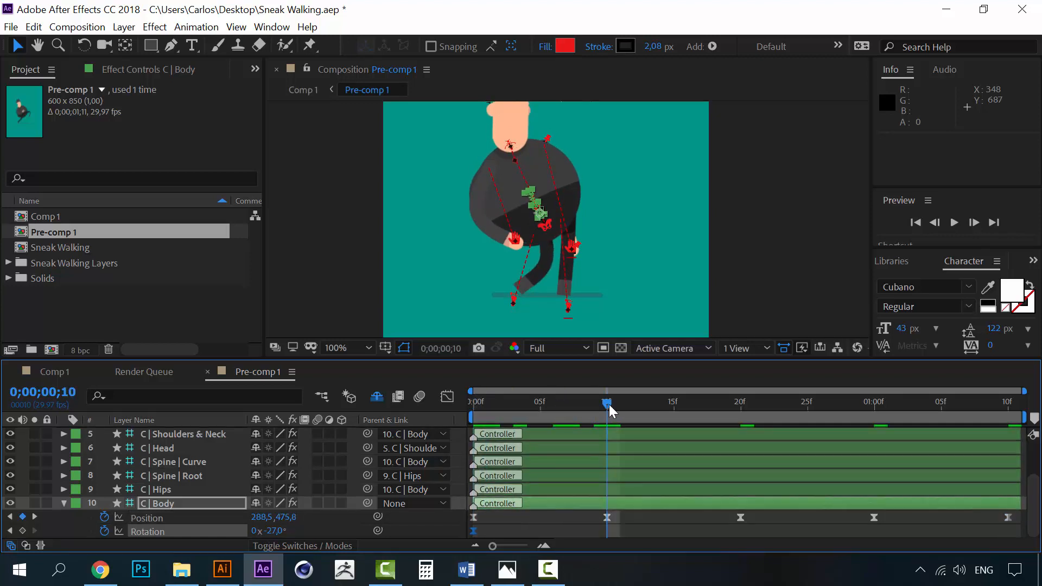
drag(279, 538, 303, 530)
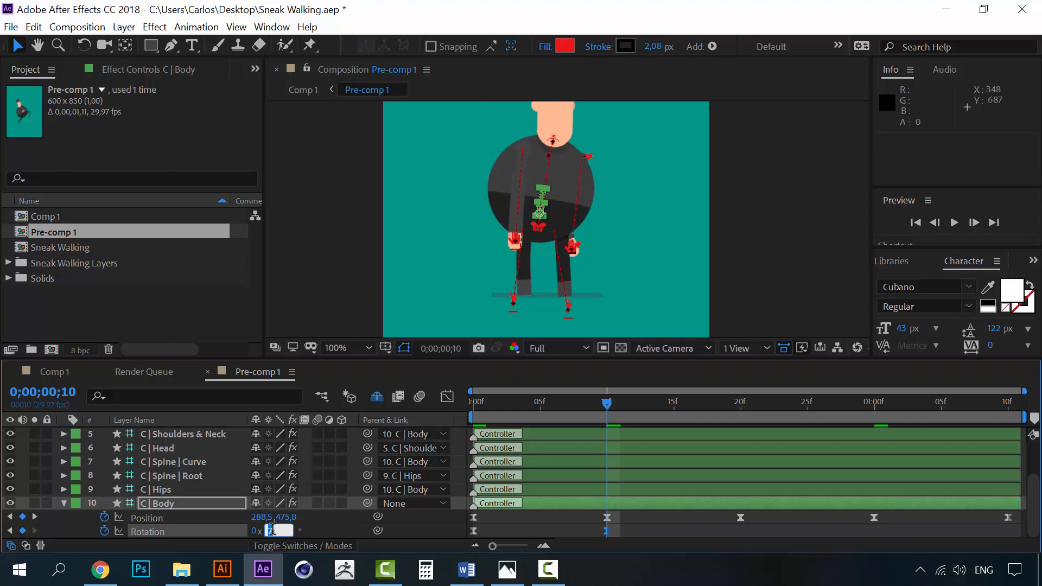
key(Return)
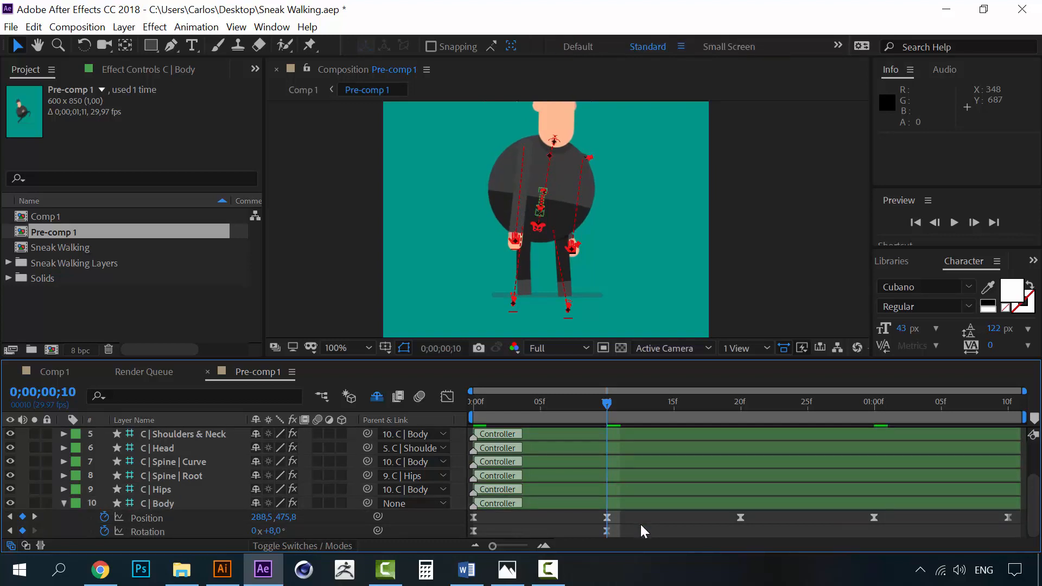
Copy both C | Body Rotation keyframes and paste them at frame 20
drag(633, 524, 471, 532)
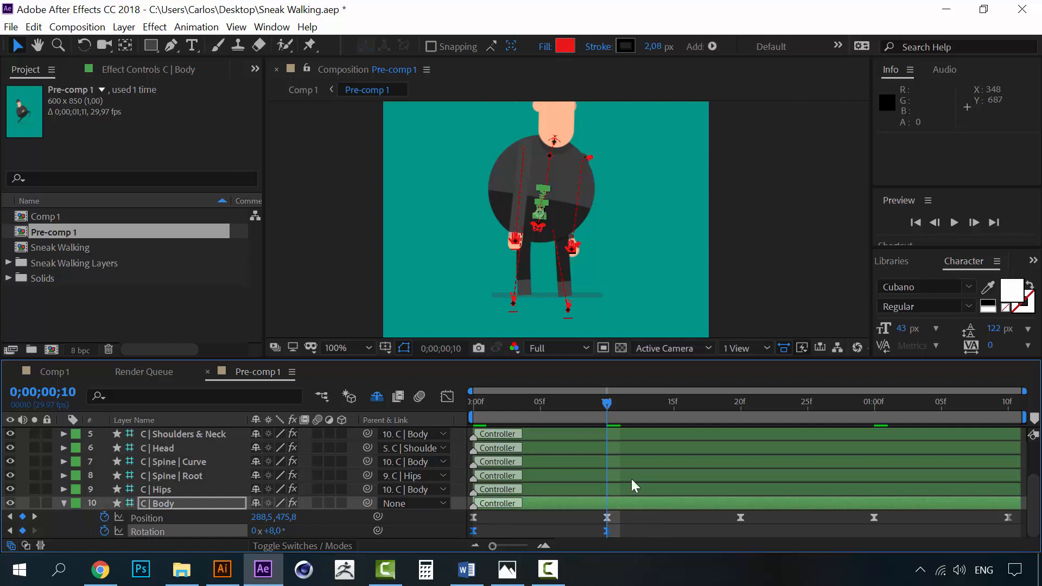
click(740, 406)
key(ctrl+v)
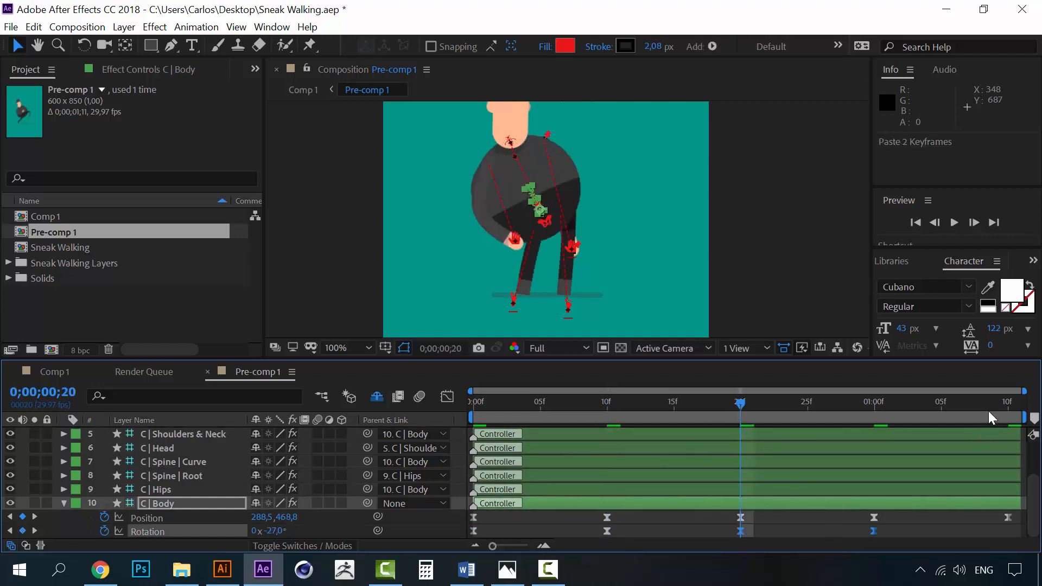
Copy the first C | Body Rotation keyframe to 0;00;01;10 and play back the body motion from the start
drag(999, 406, 1010, 406)
click(469, 529)
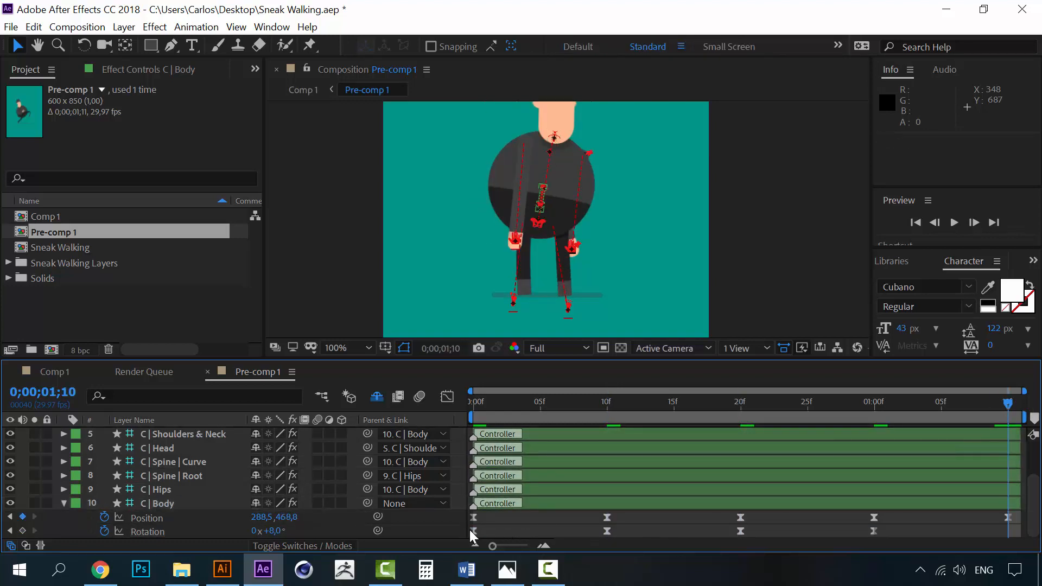
click(474, 530)
key(ctrl+c)
key(ctrl+v)
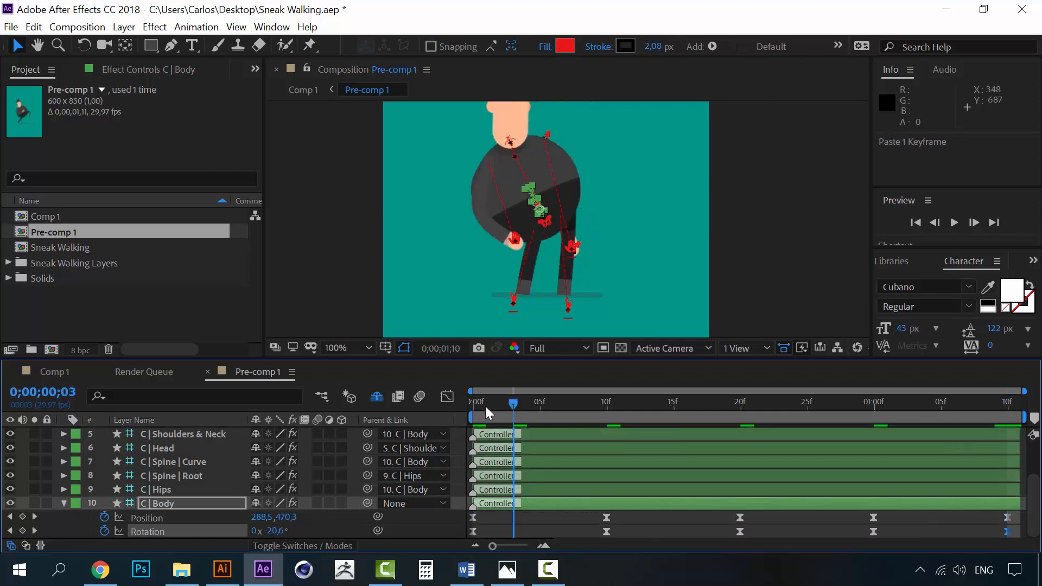
click(472, 405)
key(space)
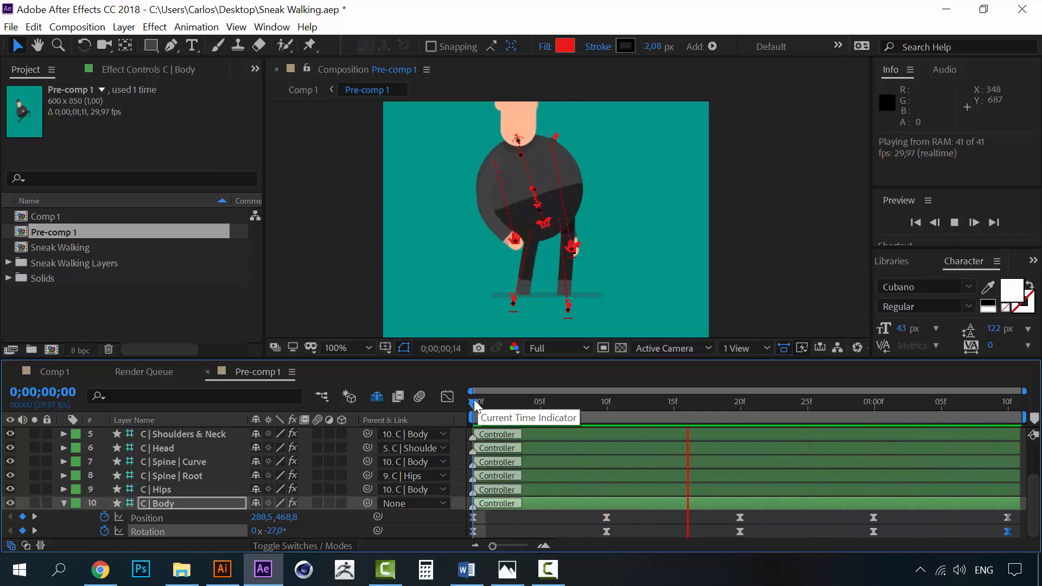
key(space)
key(space)
Collapse the C | Body layer's properties and deselect all layers
drag(518, 207, 522, 245)
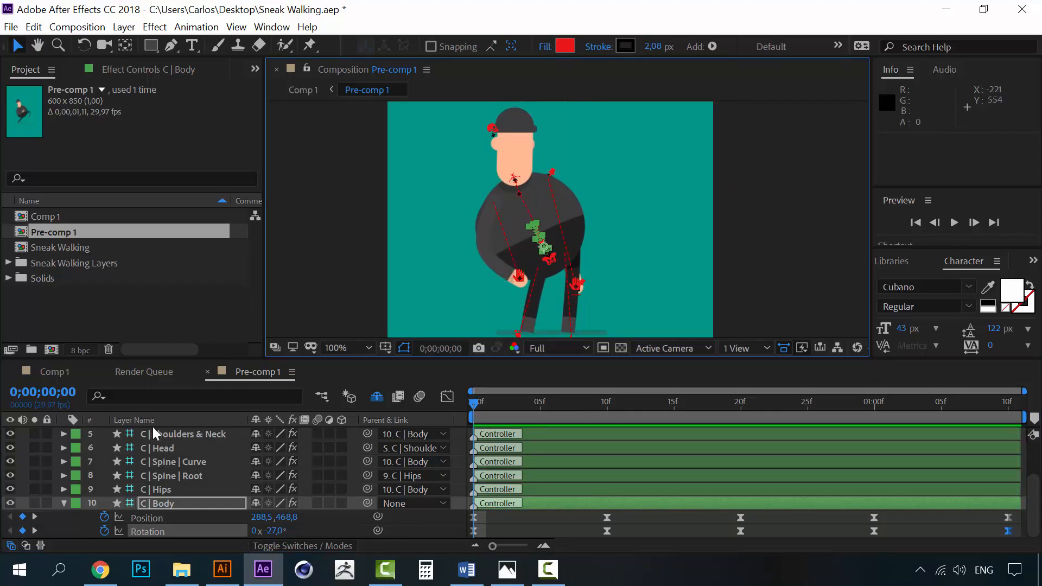
click(64, 504)
scroll(175, 502, up, 1)
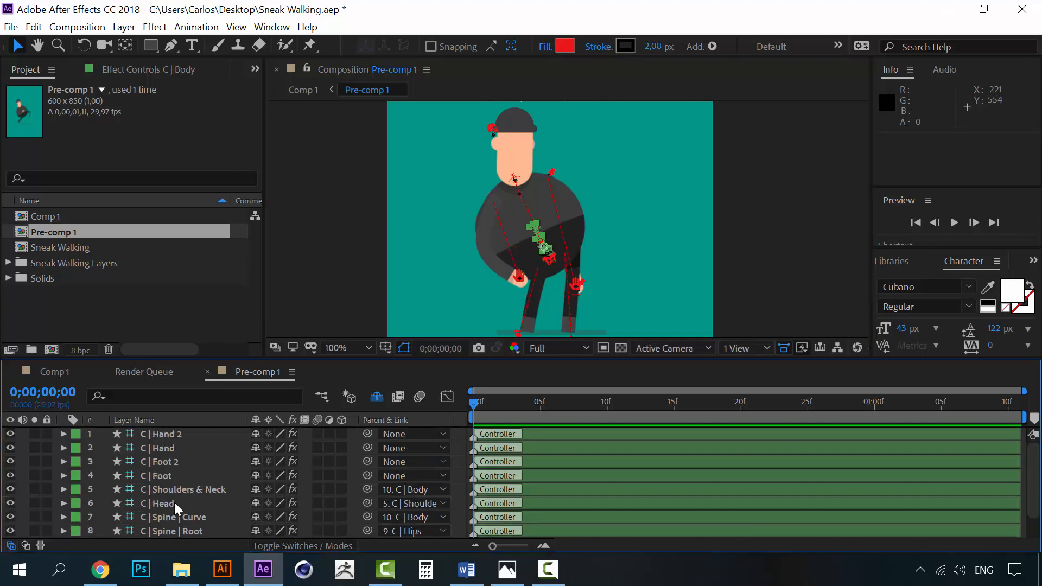
key(F2)
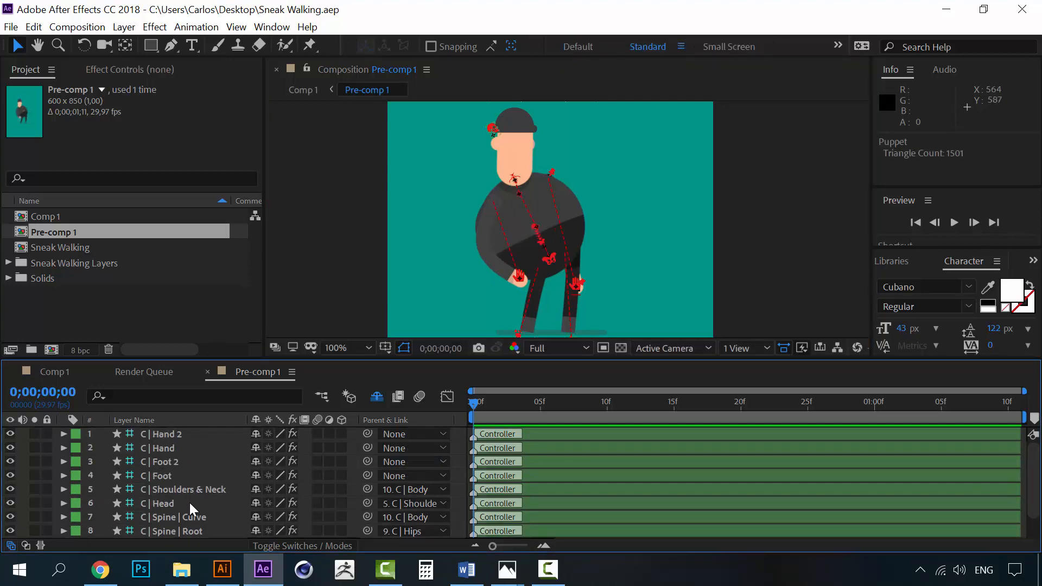
Add a Position keyframe to the C | Foot controller at frame 0 and apply Easy Ease to it
click(166, 478)
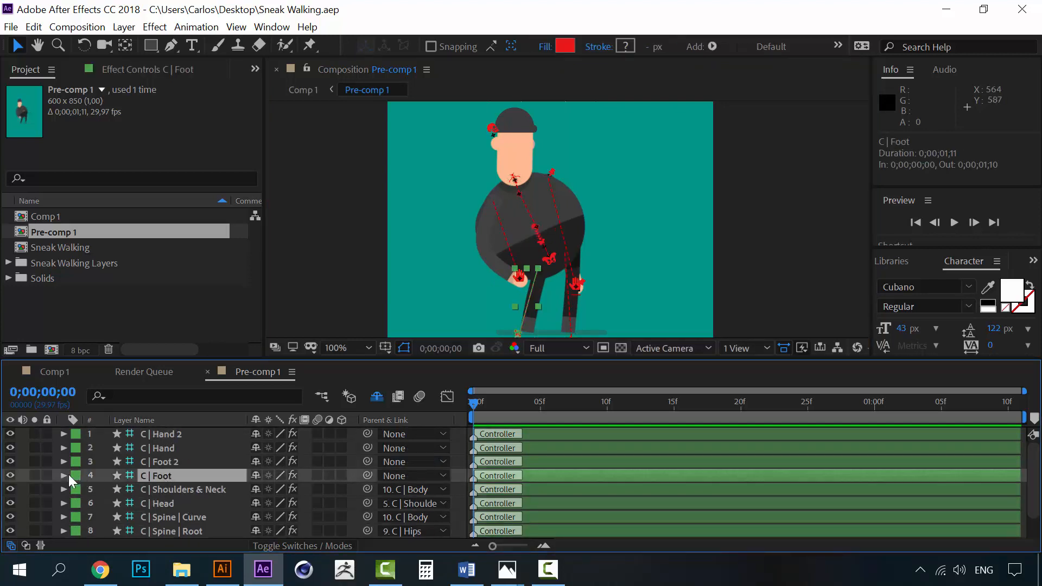
key(p)
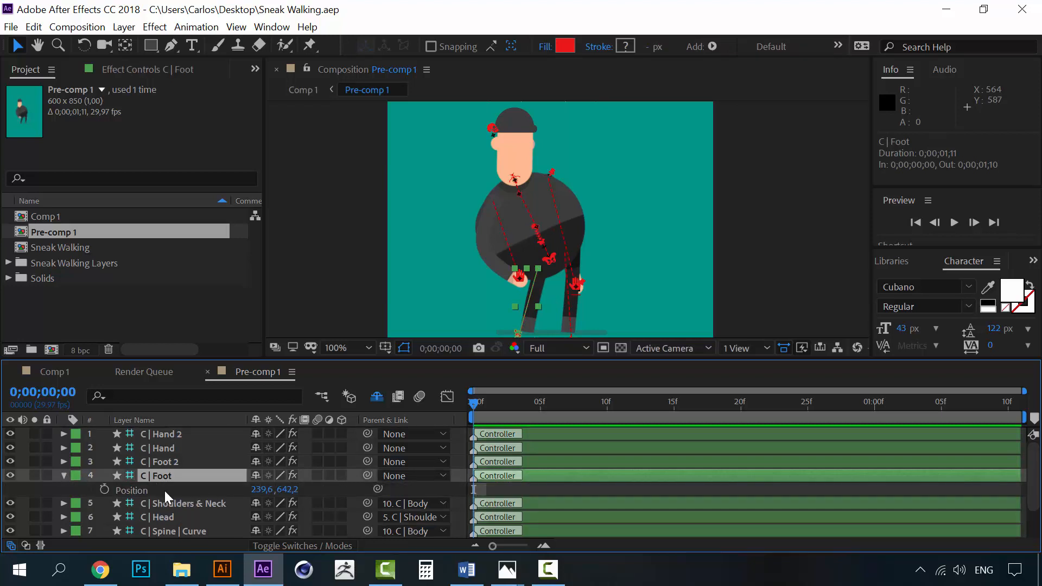
click(104, 489)
right_click(472, 487)
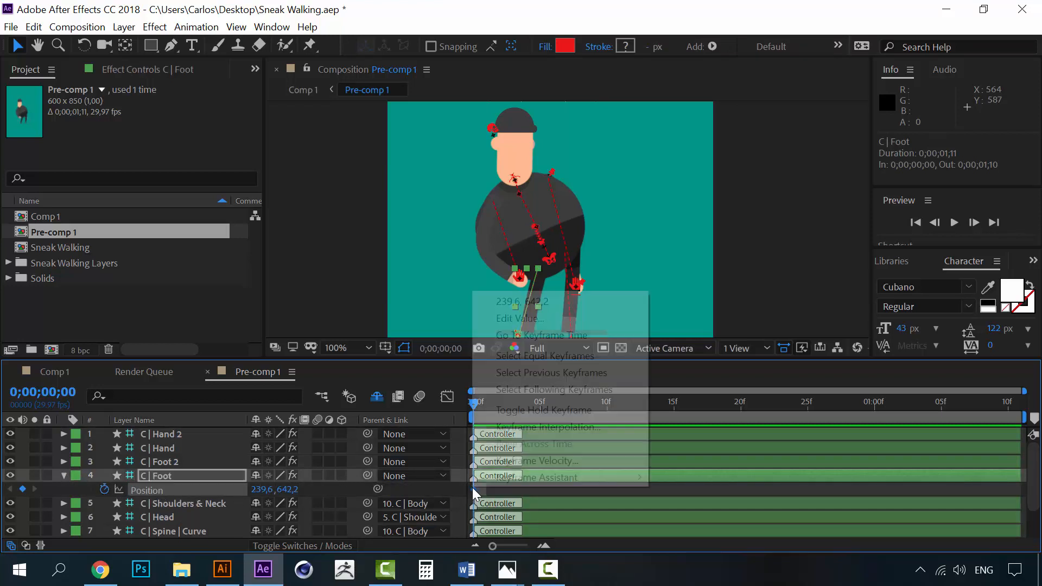
mouse_move(562, 478)
click(735, 382)
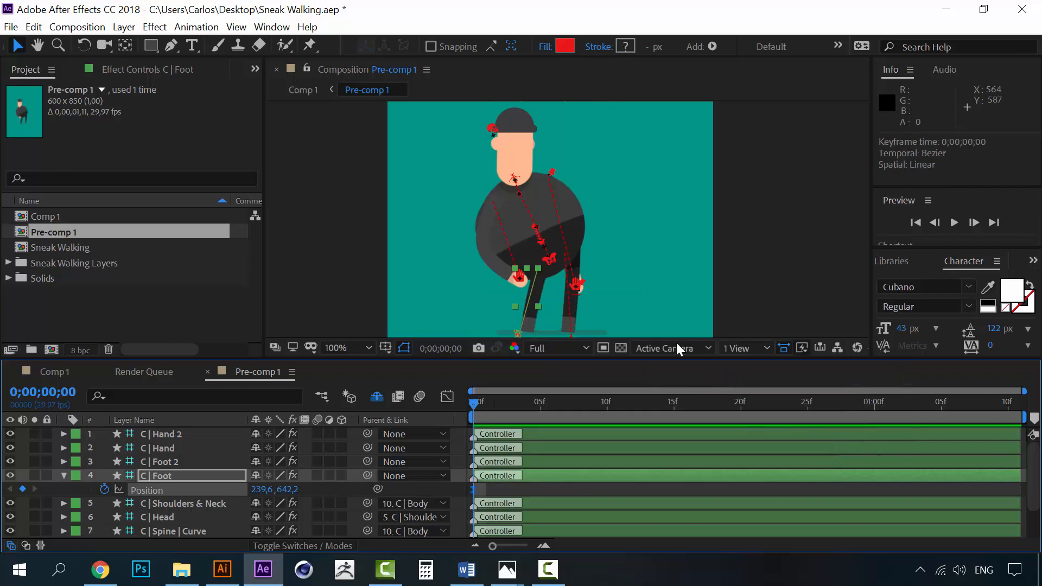
At frame 0, nudge the C | Foot controller horizontally away from the other foot to Position 205,1, 642,2
scroll(543, 244, up, 1)
scroll(523, 230, down, 1)
drag(525, 246, 537, 225)
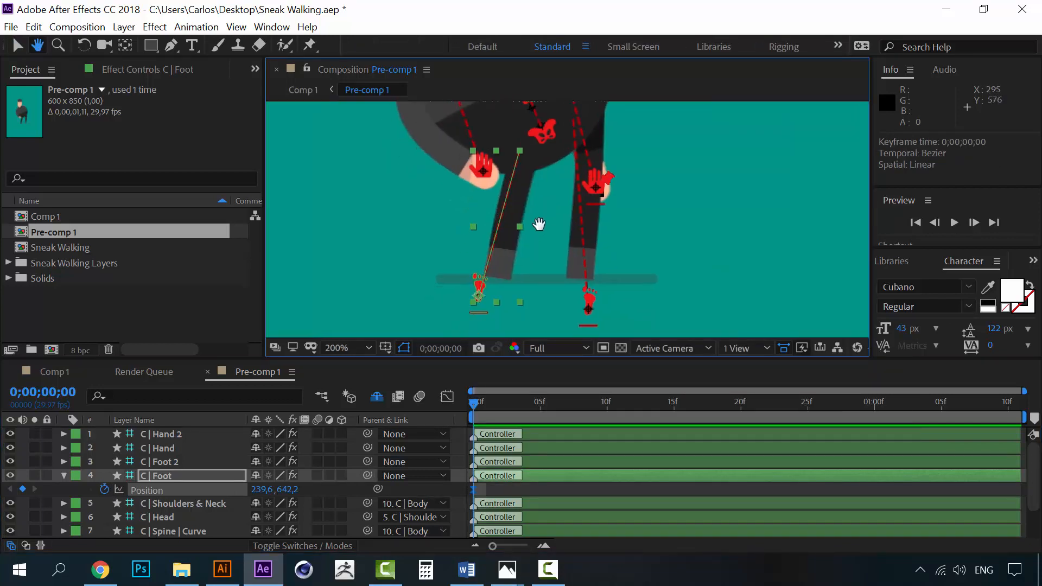
scroll(520, 252, down, 1)
scroll(519, 252, up, 1)
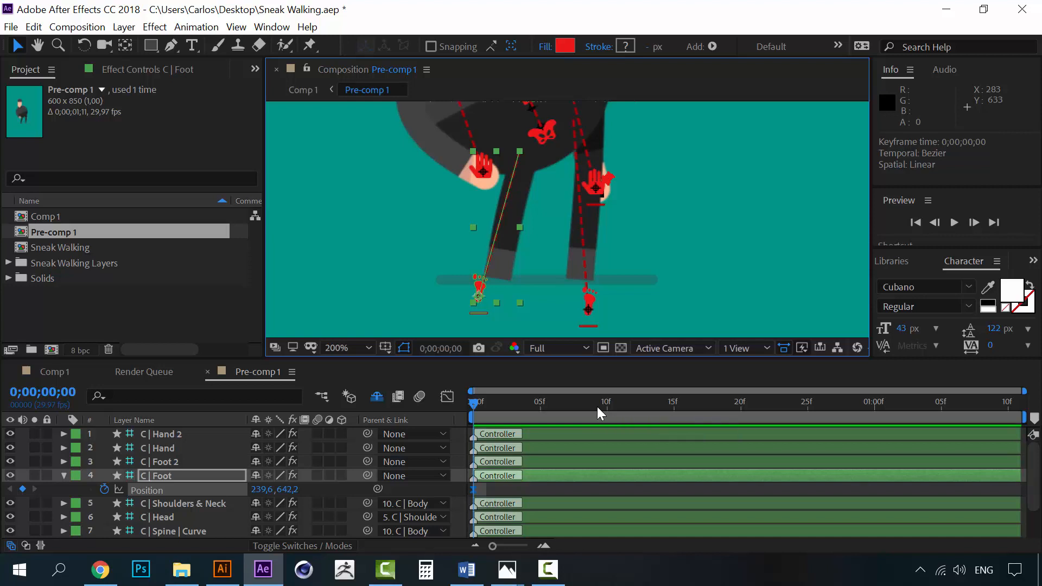
click(474, 406)
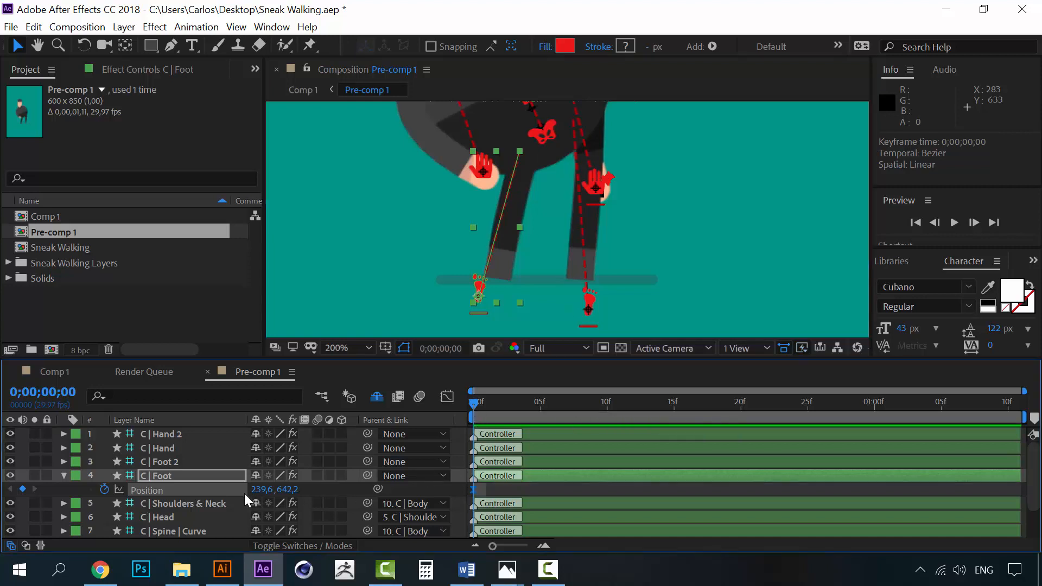
key(Left)
key(Left)
key(Left)
key(Left)
key(Left)
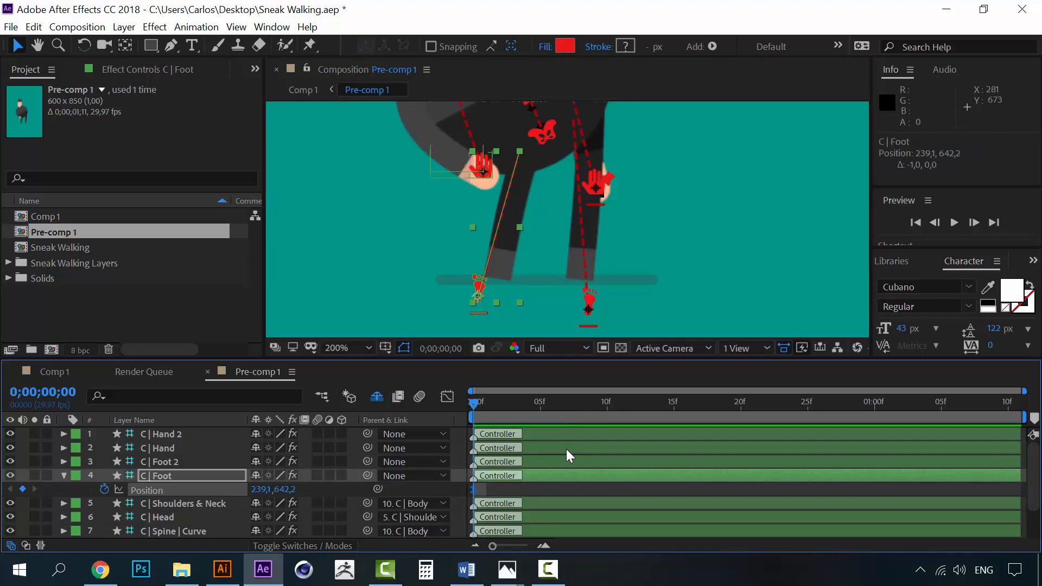
key(Left)
key(Left)
key(Left)
key(Left)
key(Left)
key(Left)
key(Left)
key(Left)
key(Left)
key(Left)
key(Left)
key(Left)
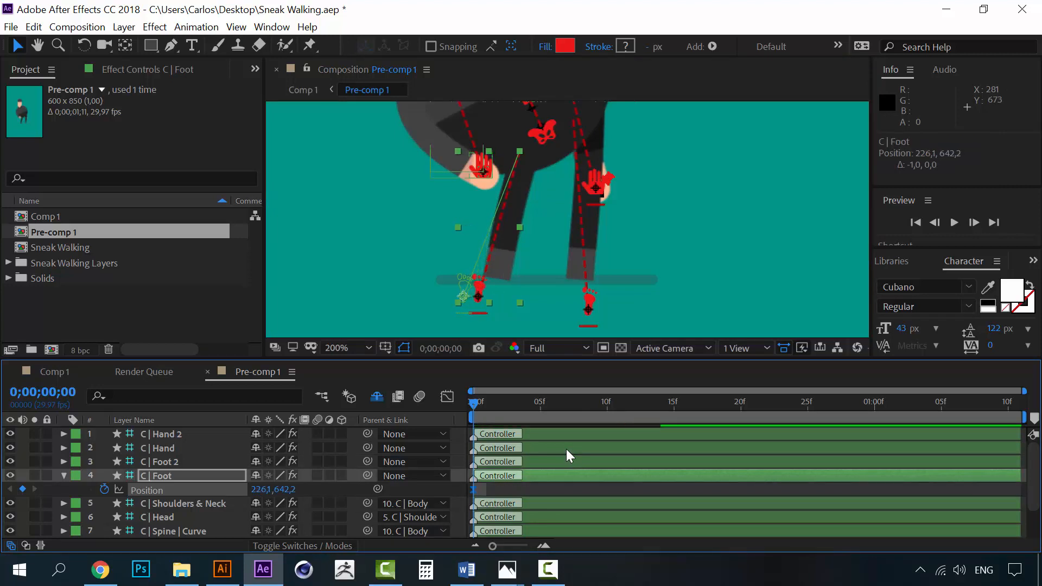
key(Left)
key(Left)
key(Left)
key(Left)
key(Left)
key(Left)
key(Left)
key(Left)
key(Left)
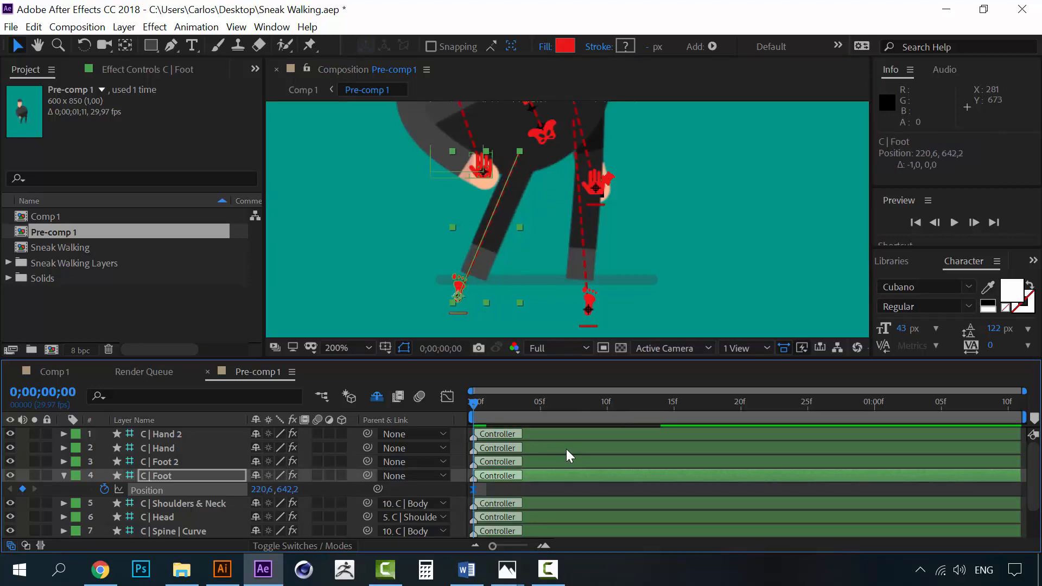
key(Left)
key(Left)
key(Left)
key(Left)
key(Left)
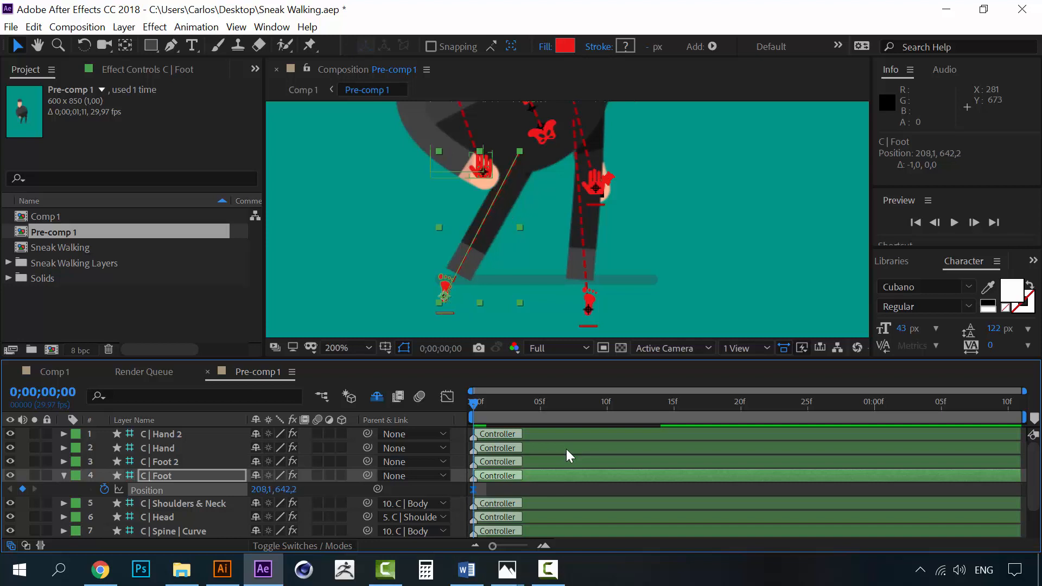
key(Left)
key(Left)
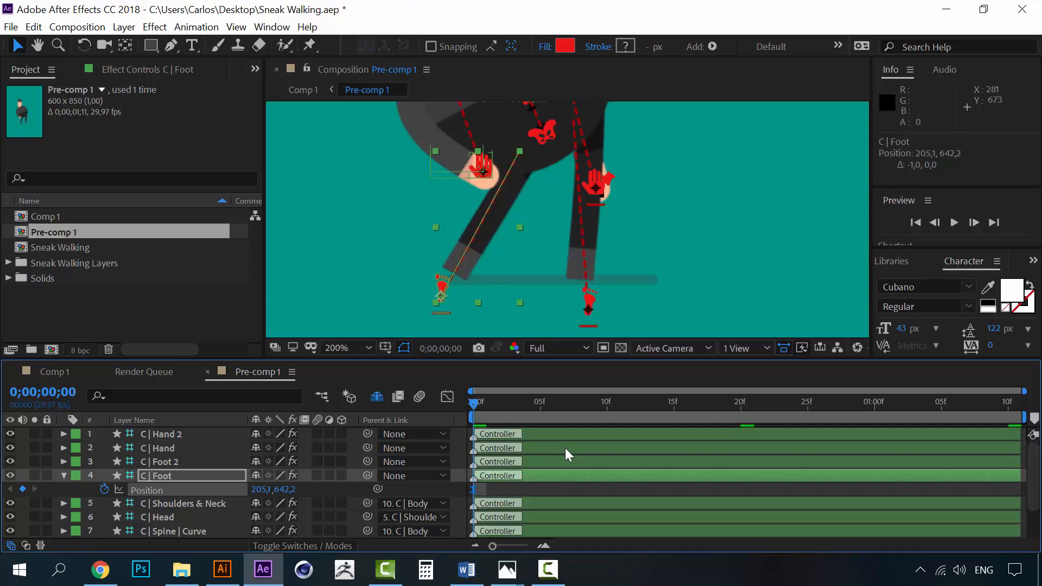
At frame 10, lift the C | Foot controller forward to Position 319,1, 597,7
drag(559, 406, 606, 400)
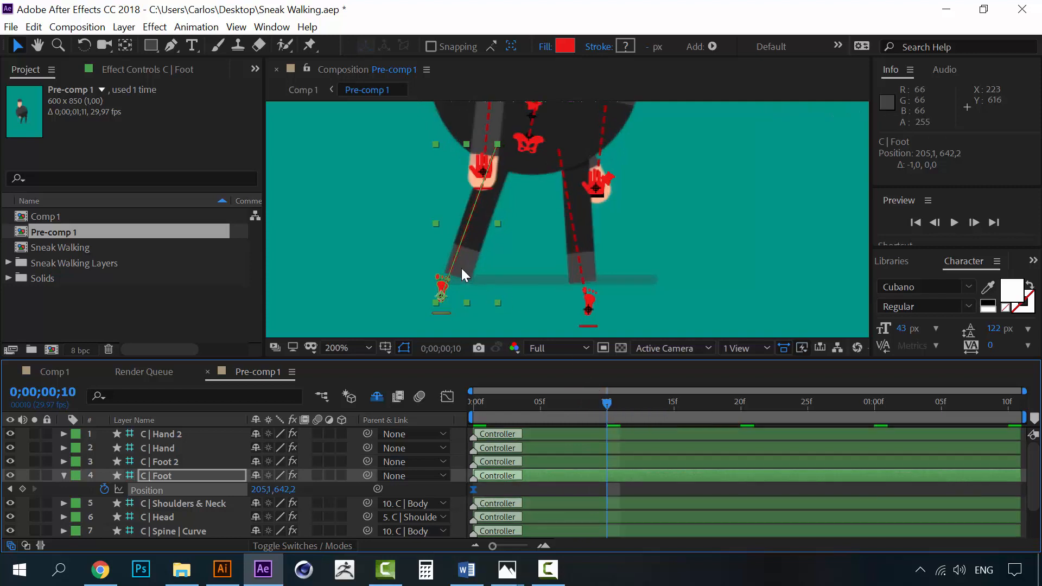
drag(460, 266, 584, 217)
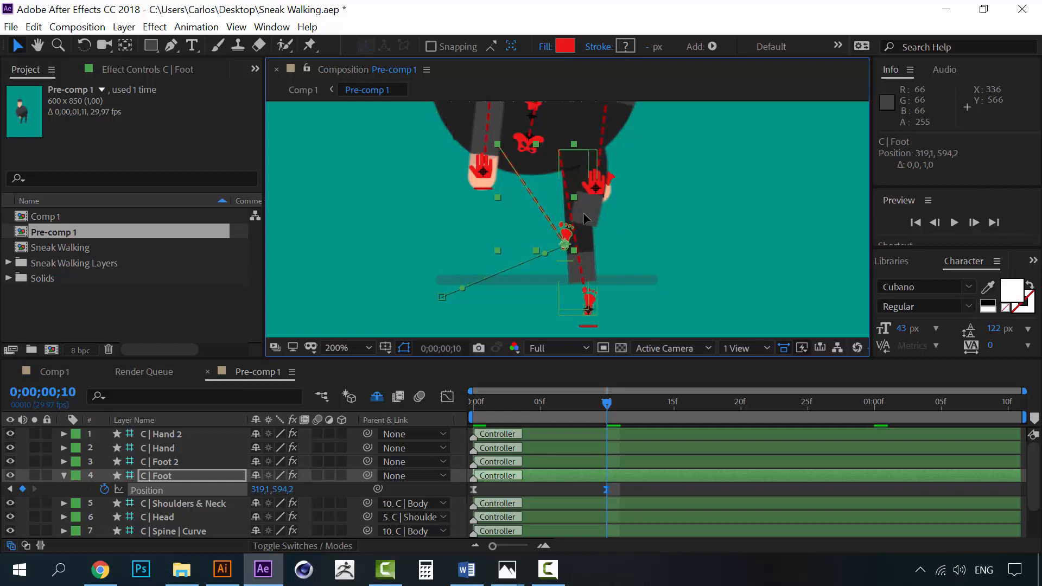
key(Down)
key(Down)
key(Down)
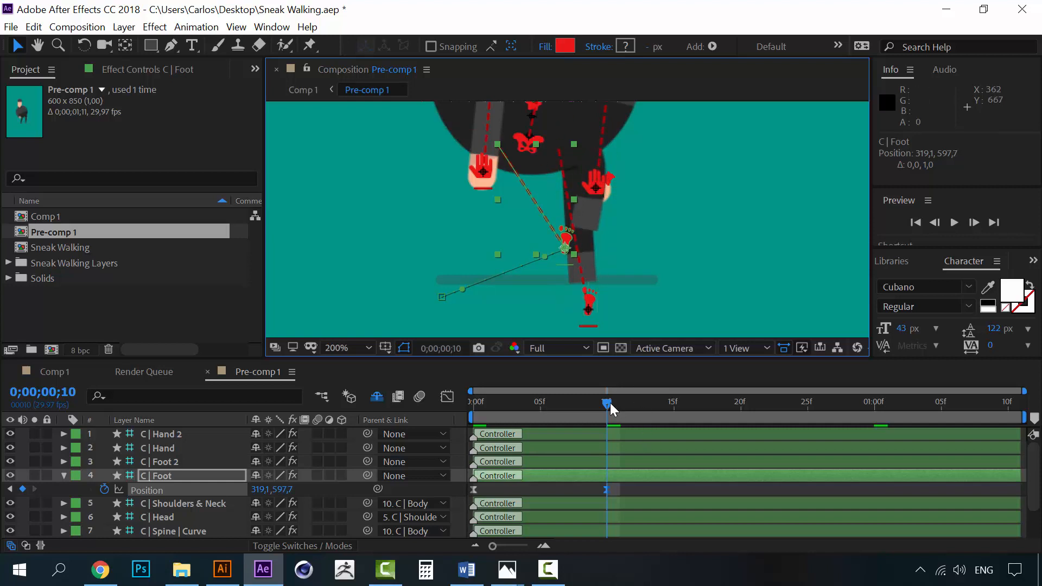
At frame 20, lower the C | Foot controller towards the ground at Position 340,1, 638,7
drag(610, 401, 741, 401)
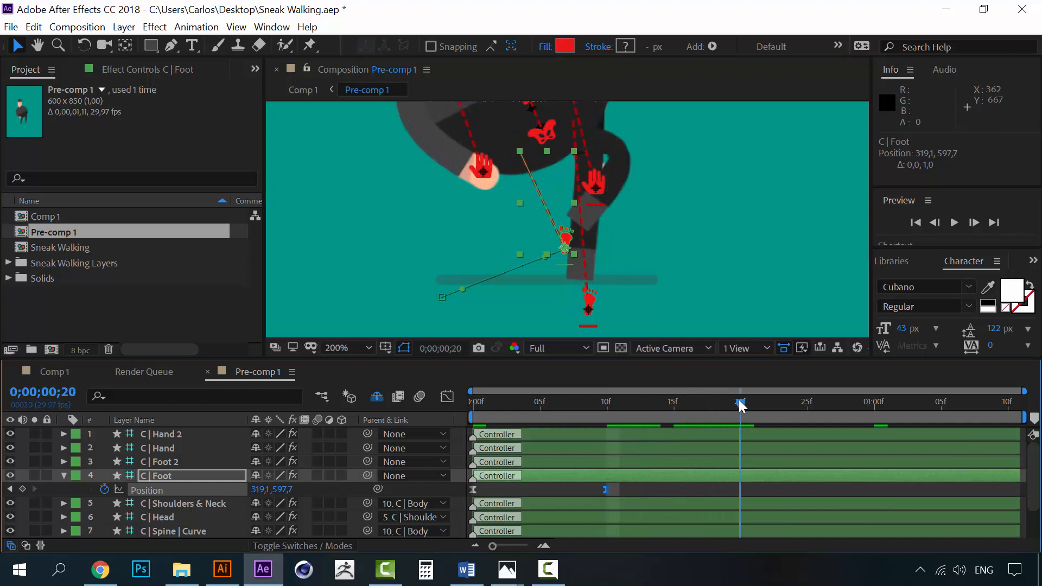
key(Down)
key(Right)
drag(577, 238, 592, 284)
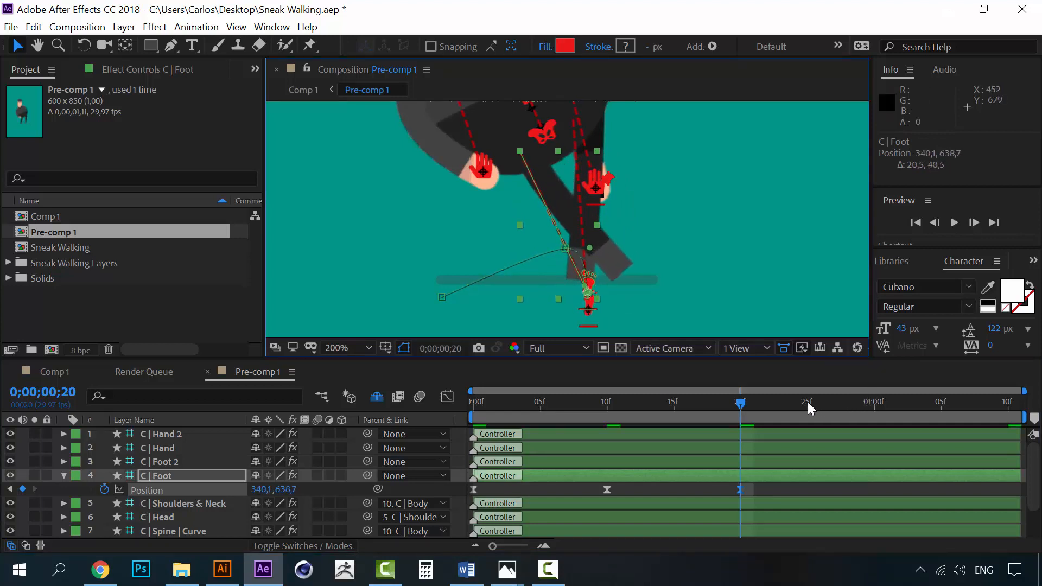
Copy the first C | Foot Position keyframe to 0;00;01;10 and play back the foot's loop from the start
drag(741, 406, 1008, 403)
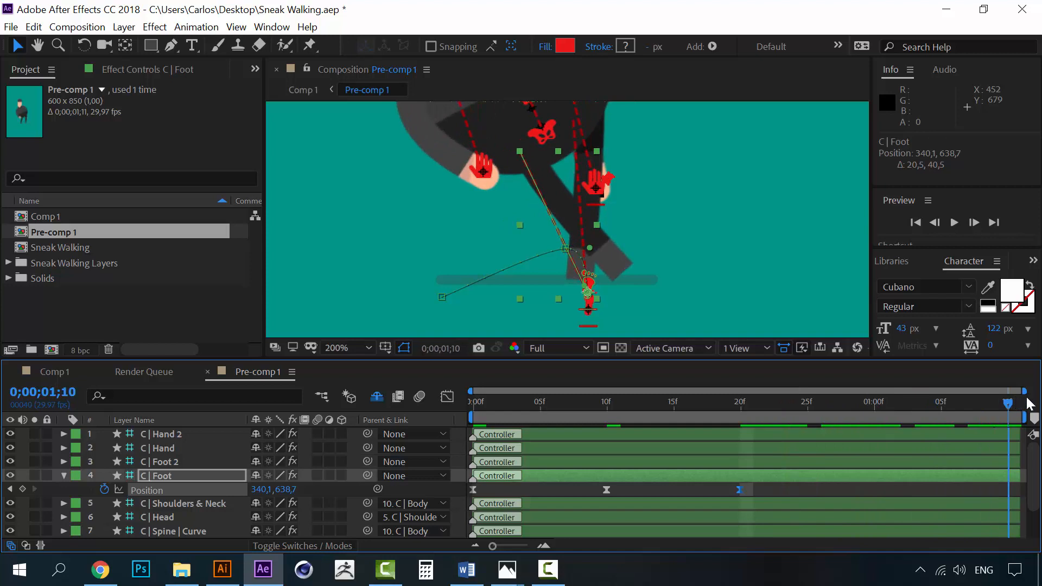
click(474, 489)
key(ctrl+c)
key(ctrl+v)
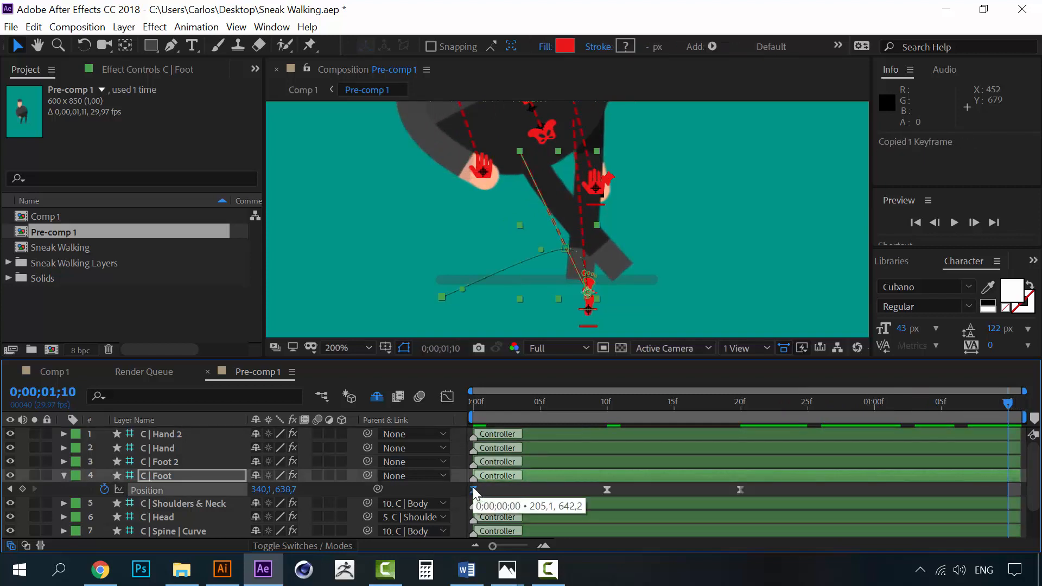
drag(484, 406, 465, 406)
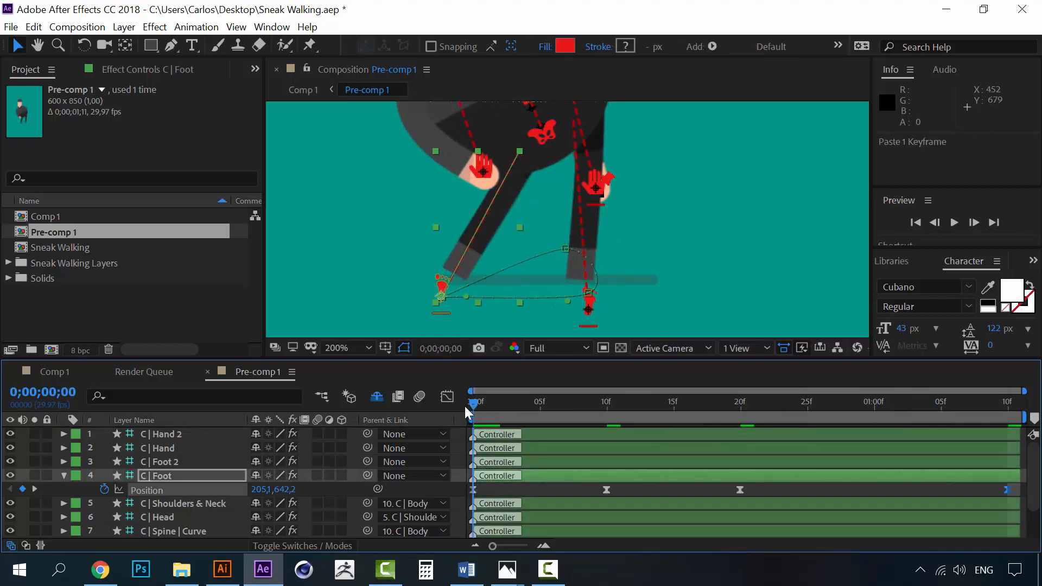
key(space)
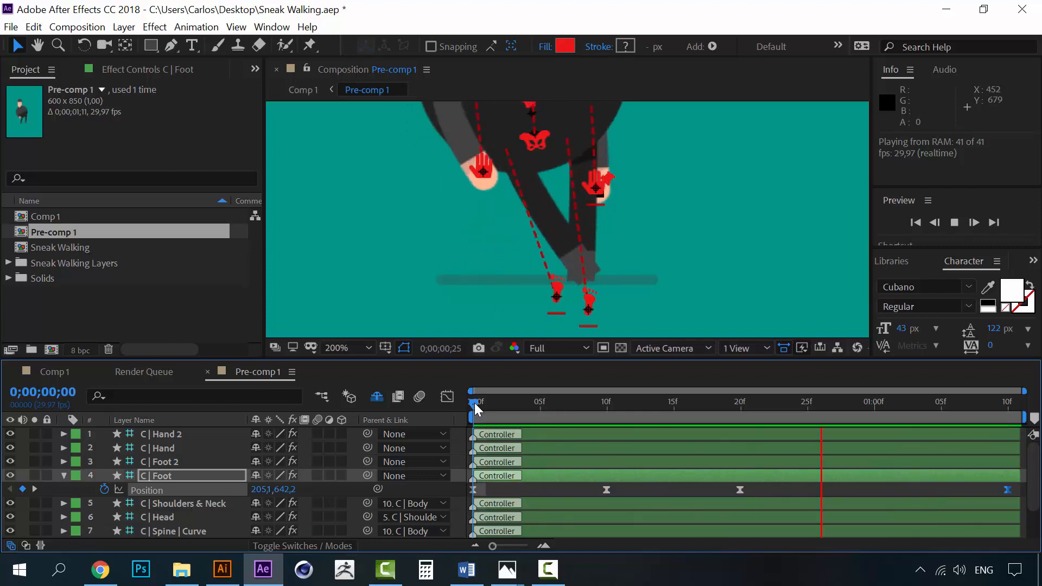
key(space)
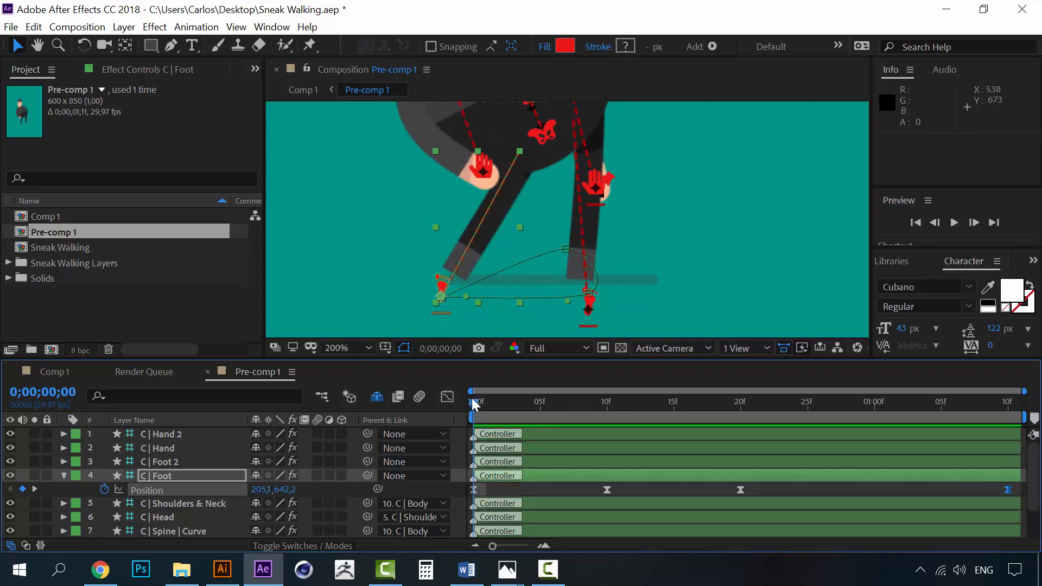
key(space)
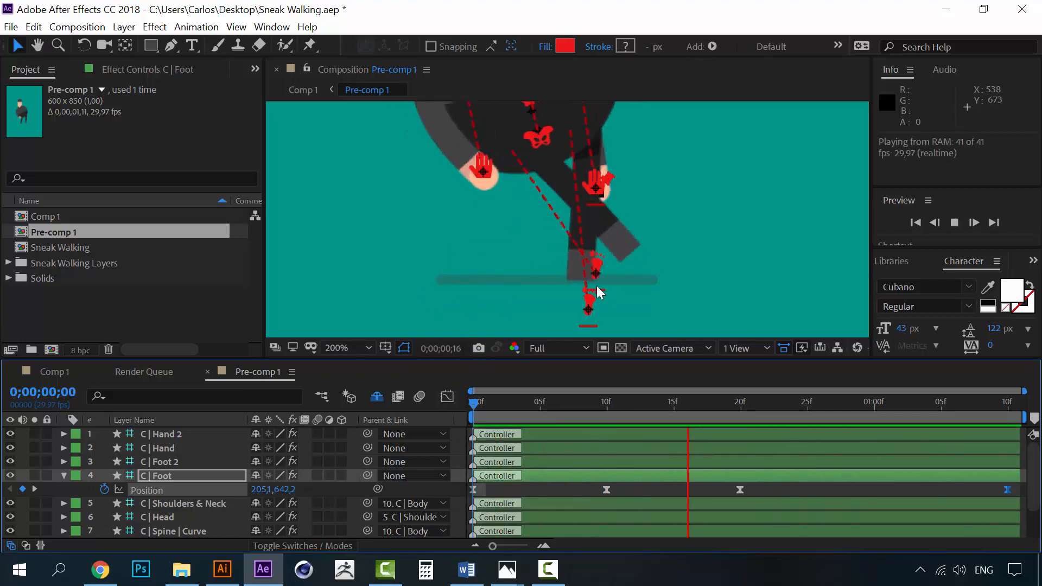
Shift the C | Foot Position keyframes at frames 10 and 20 forward to 0;00;00;20 and 0;00;01;00
click(474, 405)
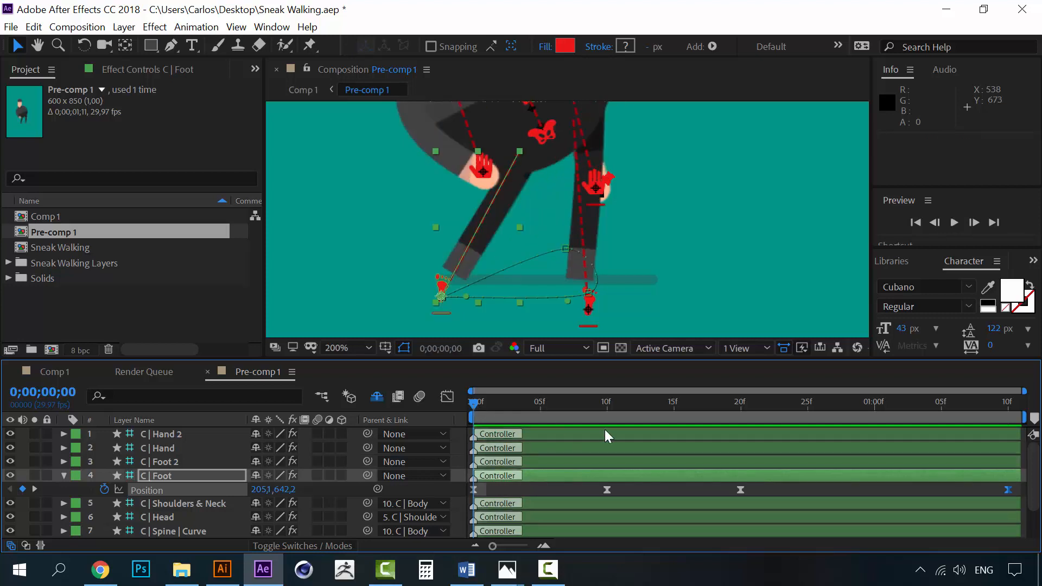
click(607, 404)
mouse_move(763, 492)
mouse_down()
mouse_move(602, 495)
mouse_move(745, 483)
mouse_up()
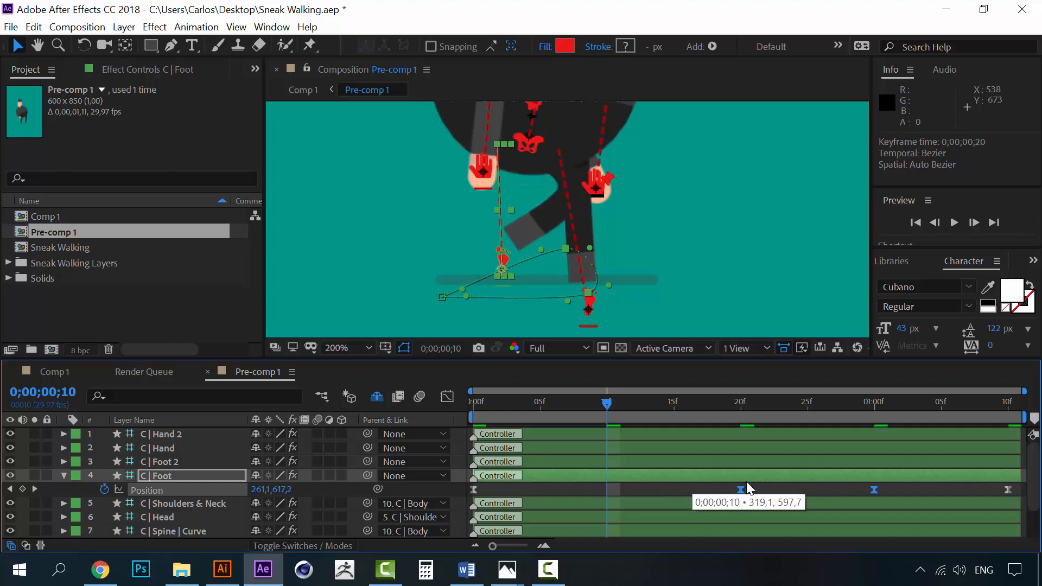
click(710, 493)
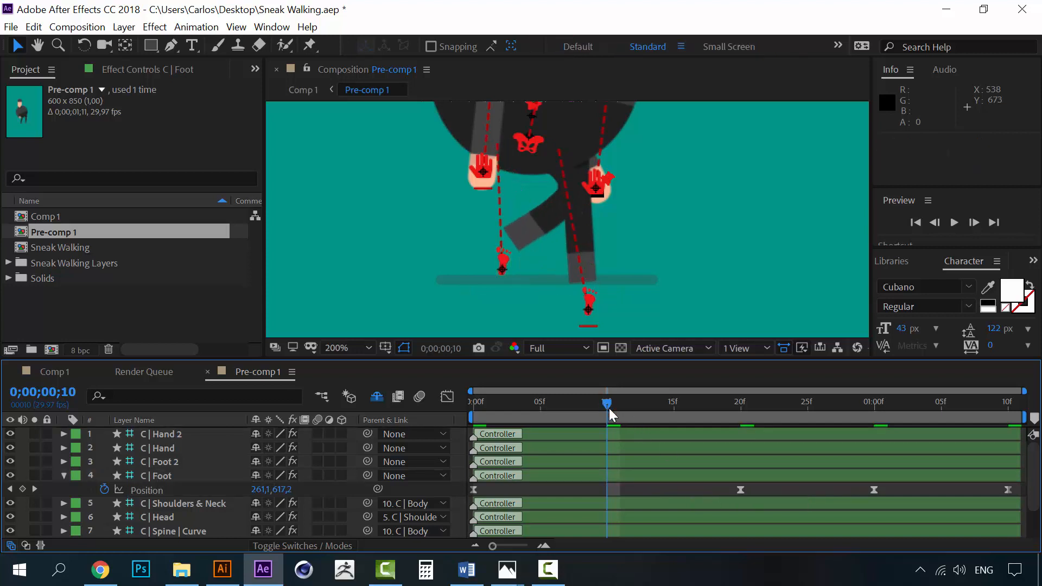
Copy the first C | Foot Position keyframe to frame 10 and play back the foot's loop from the start
click(474, 490)
key(ctrl+c)
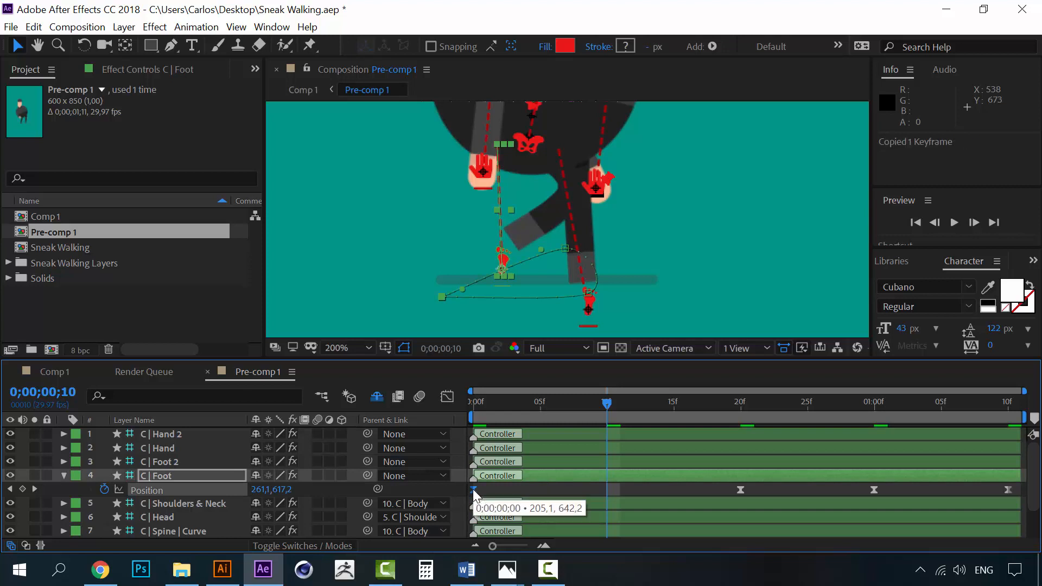
key(ctrl+v)
drag(597, 410, 454, 402)
key(space)
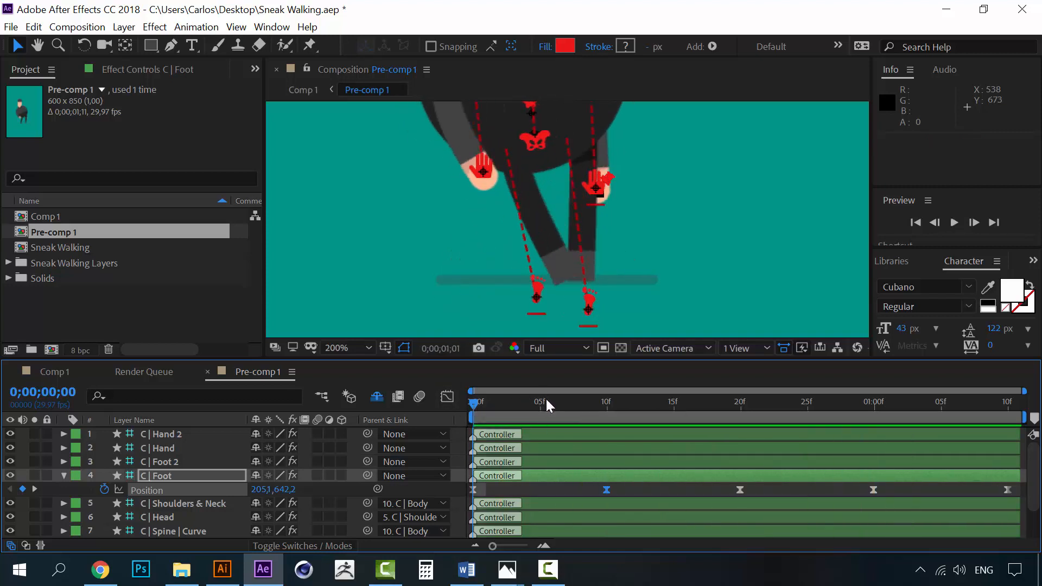
key(space)
At frame 20, nudge the C | Foot controller up and forward to about Position 320, 591, and preview from the start
click(594, 402)
drag(608, 405, 740, 406)
key(Up)
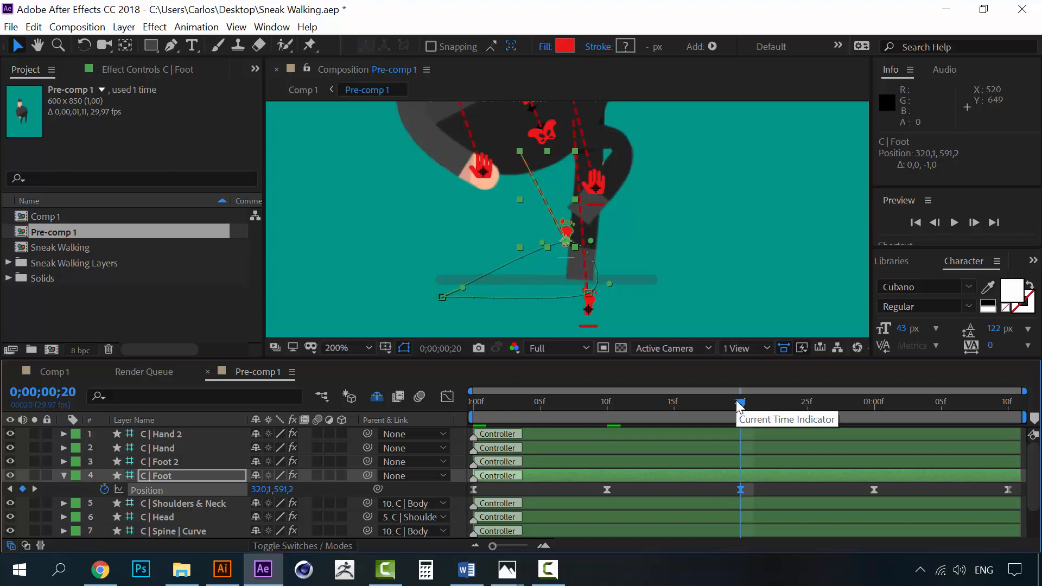
key(Right)
drag(738, 402, 455, 397)
key(space)
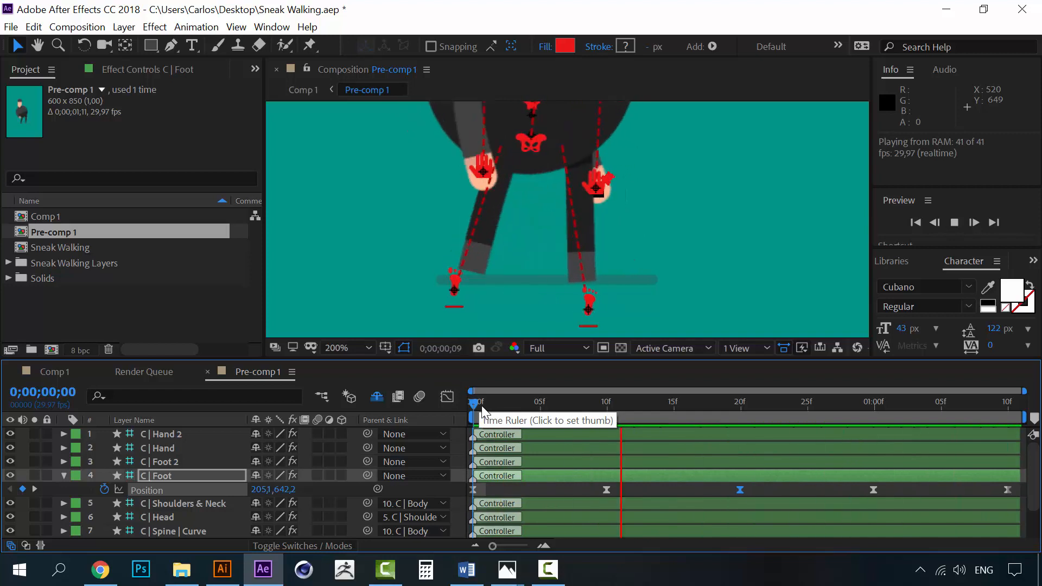
key(space)
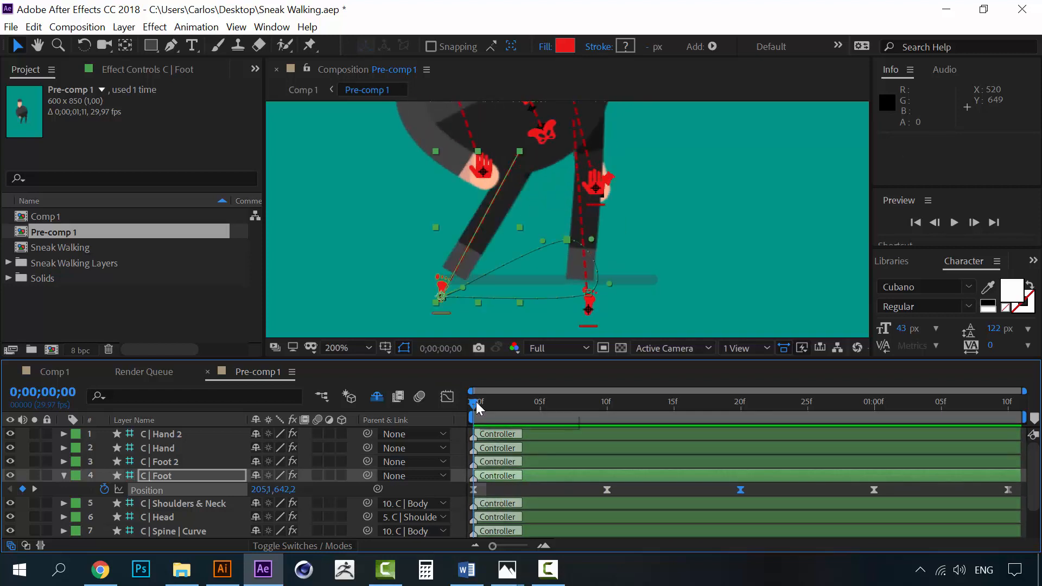
Start Position keyframing on the C | Foot 2 controller at frame 0 and apply Easy Ease to that keyframe
click(160, 463)
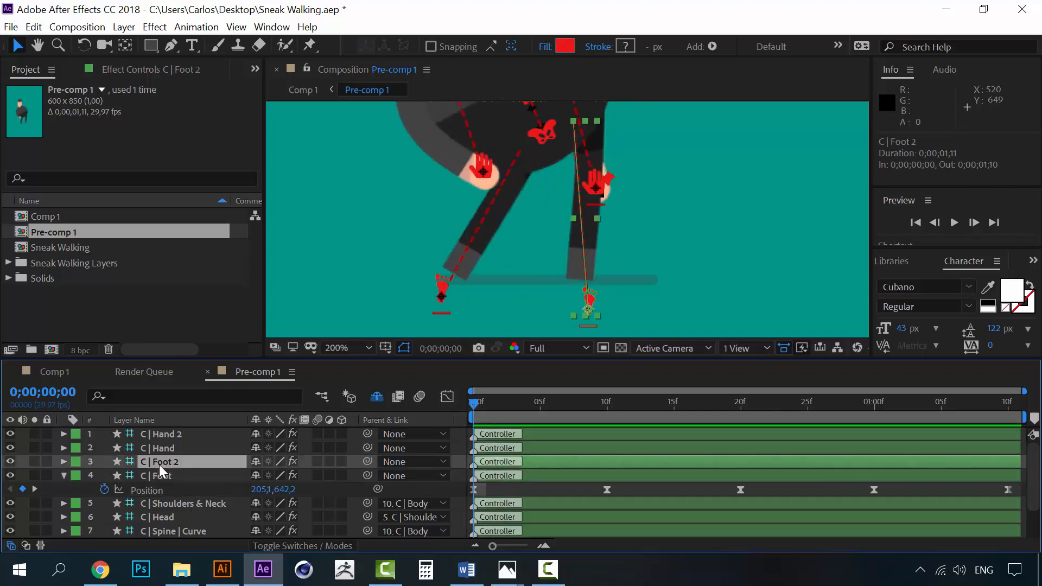
key(p)
click(105, 477)
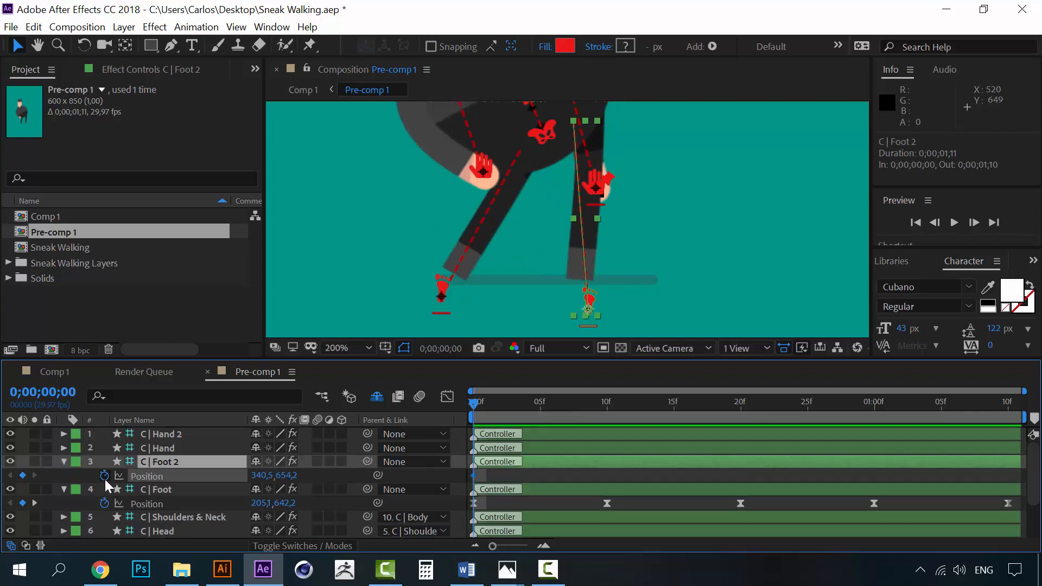
right_click(473, 474)
mouse_move(575, 465)
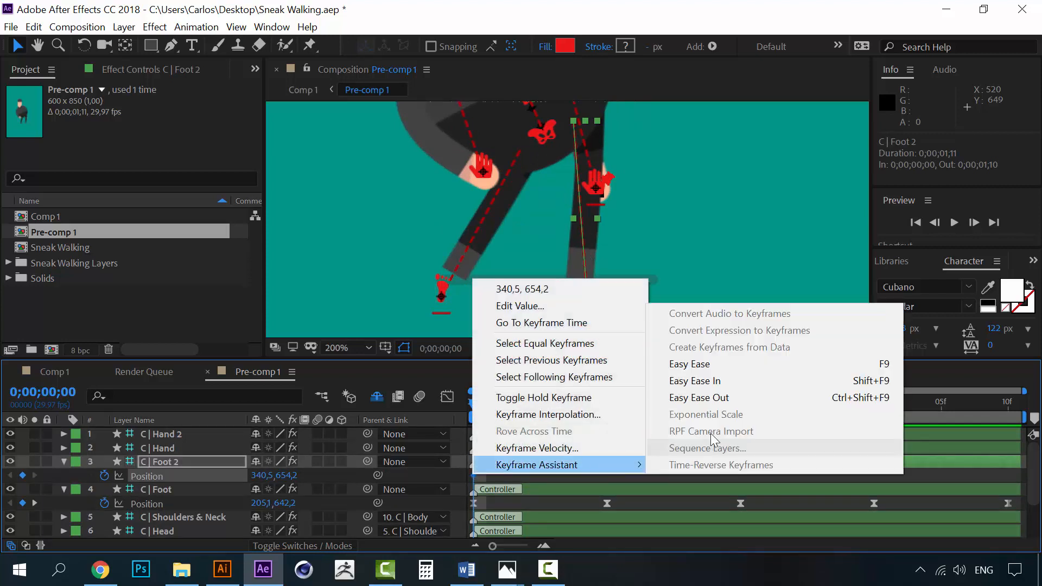
click(725, 364)
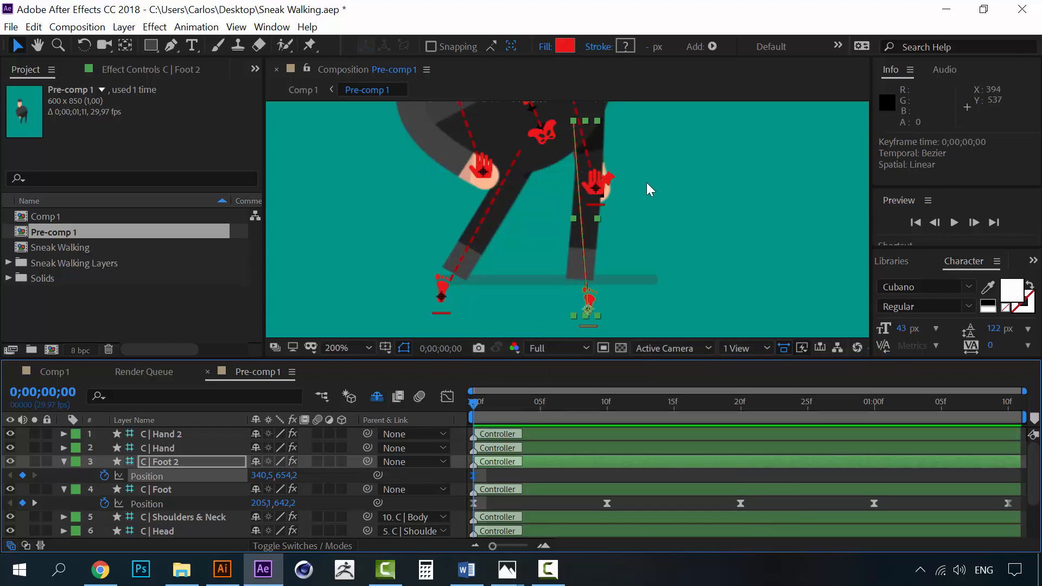
At frame 0, raise the C | Foot 2 controller up and forward to Position 412,0, 550,7
key(space)
drag(646, 182, 607, 201)
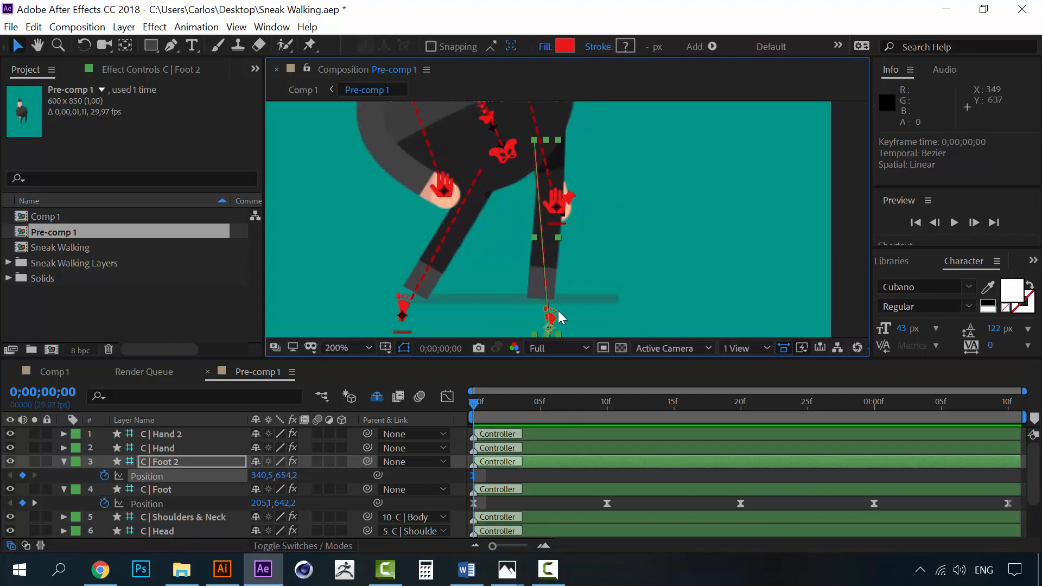
drag(559, 310, 628, 199)
key(comma)
key(period)
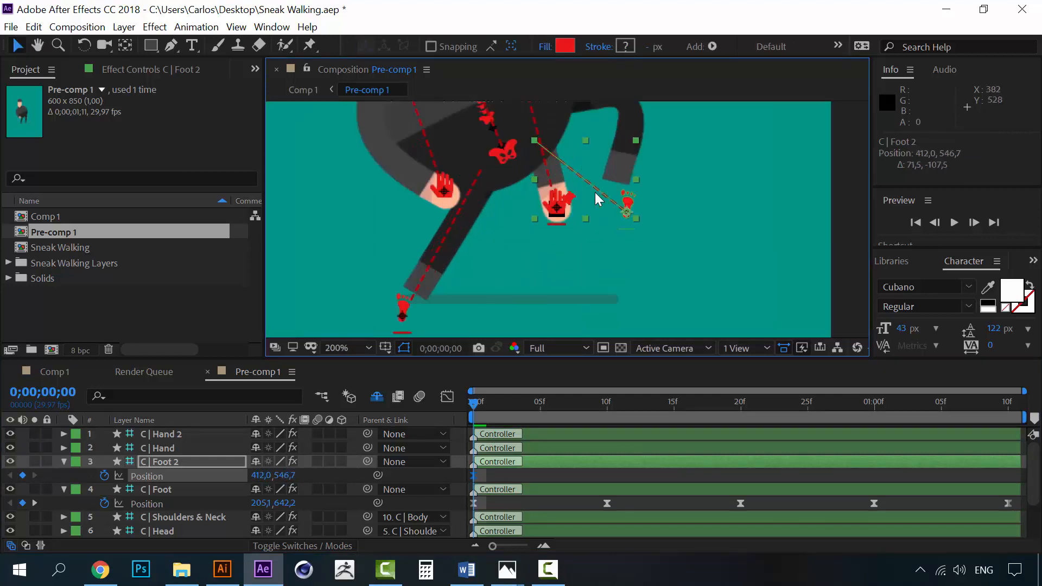
key(comma)
drag(598, 211, 598, 215)
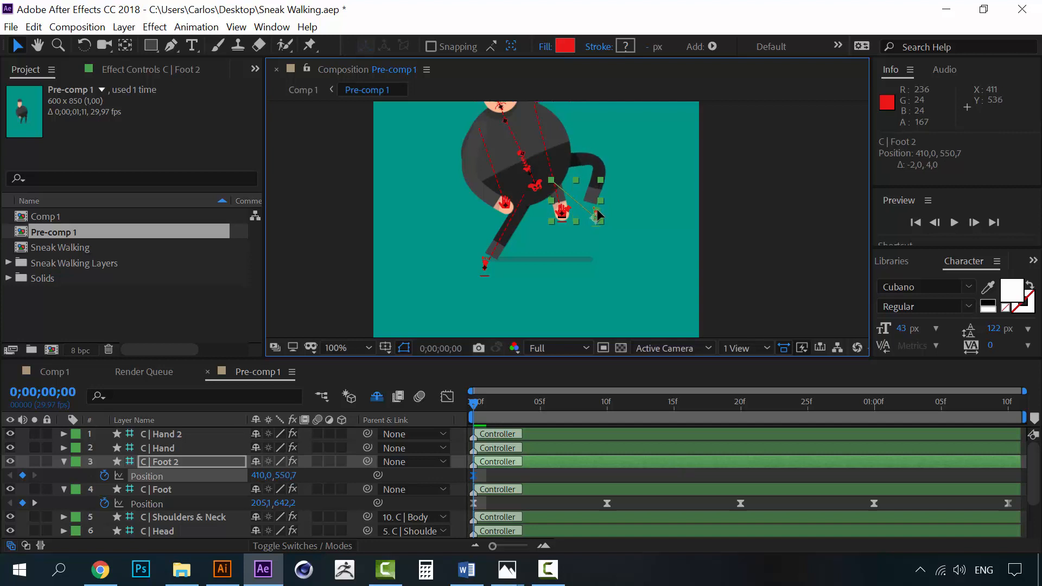
Lower C | Foot 2 to Position 403,0, 647,7 at frame 10, and slide it back to 272,0, 654,7 at 0;00;01;00
click(607, 406)
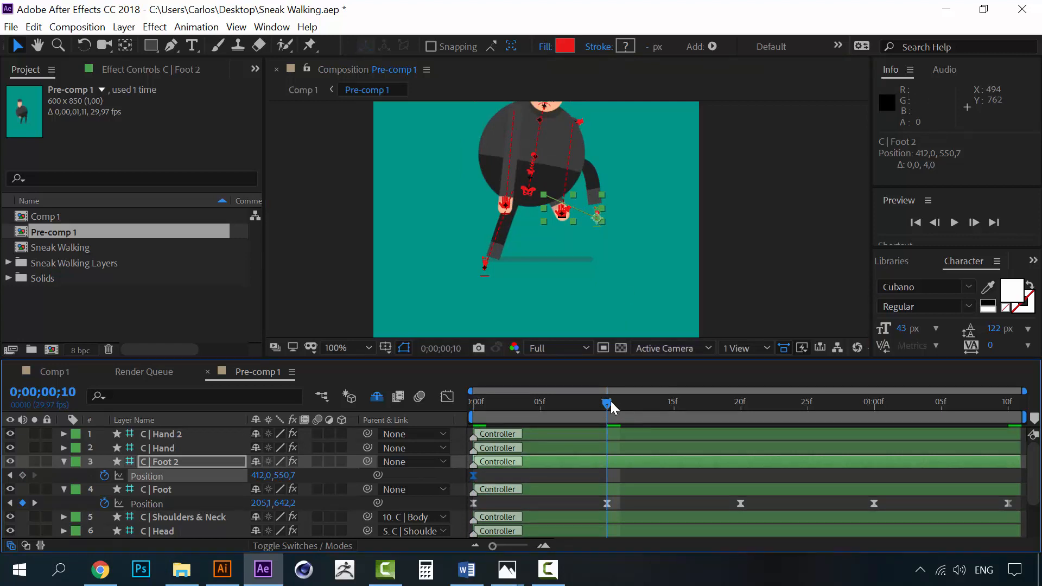
drag(595, 212, 590, 265)
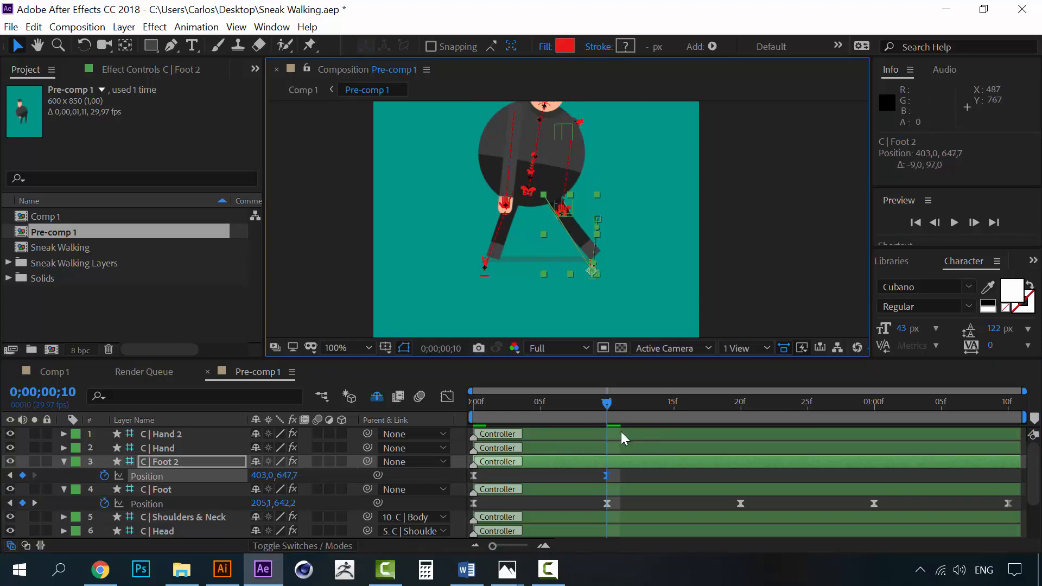
drag(608, 406, 875, 405)
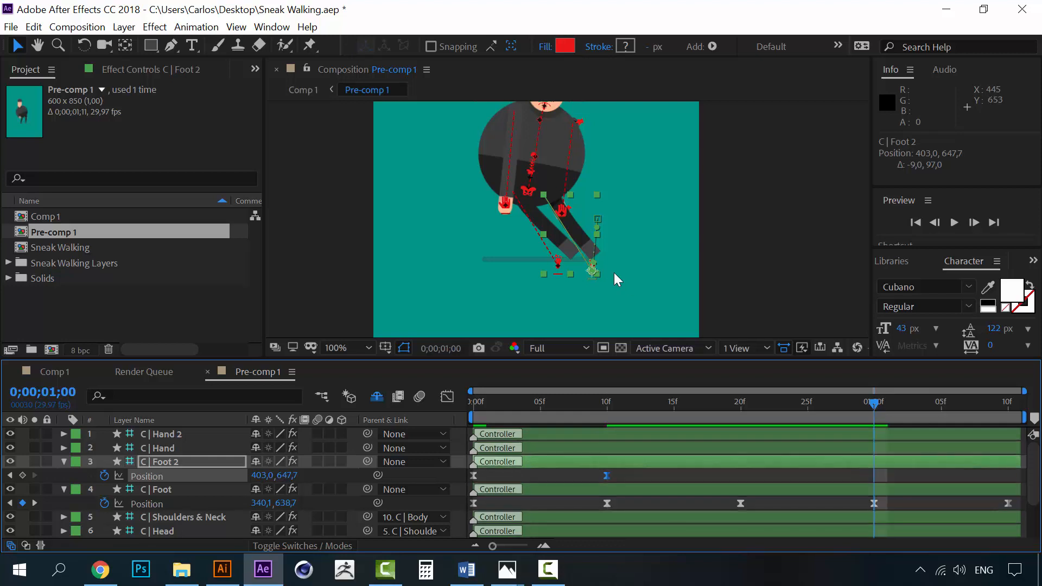
drag(595, 265, 523, 269)
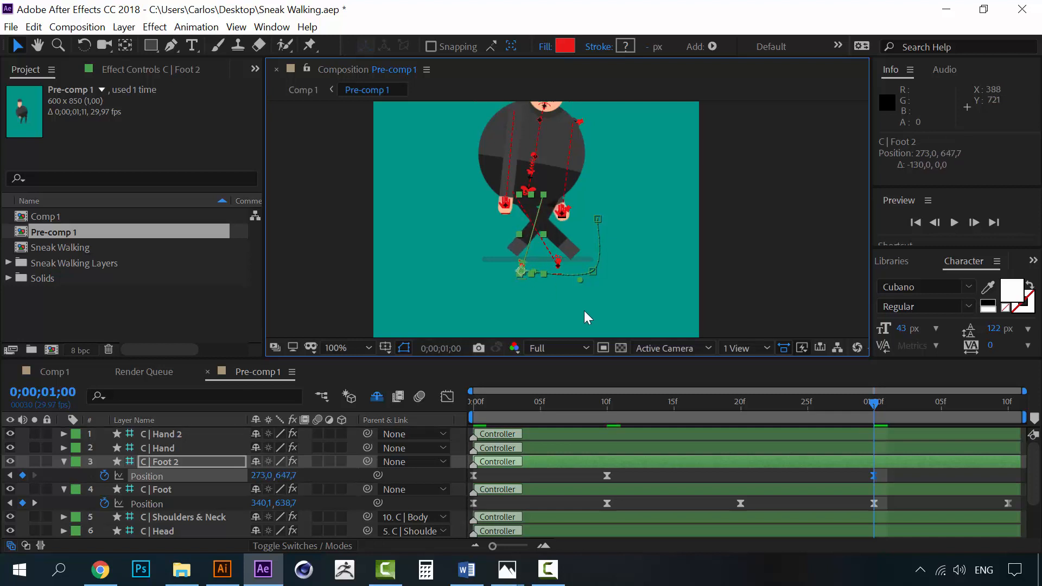
key(Down)
key(Down)
key(Down)
key(Down)
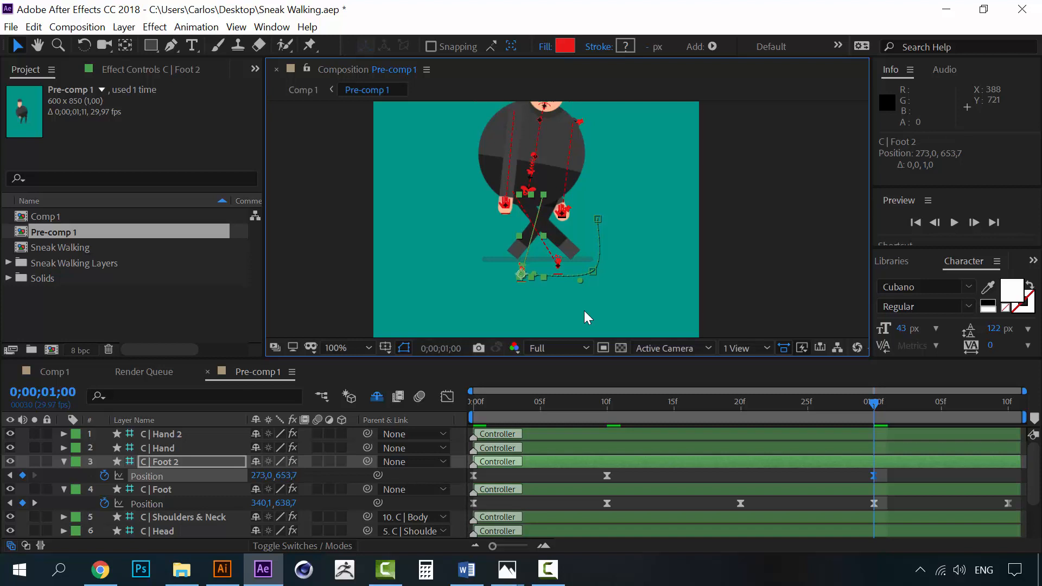
key(Down)
key(Left)
Copy the first C | Foot 2 Position keyframe to 0;00;01;10
drag(876, 403, 1032, 405)
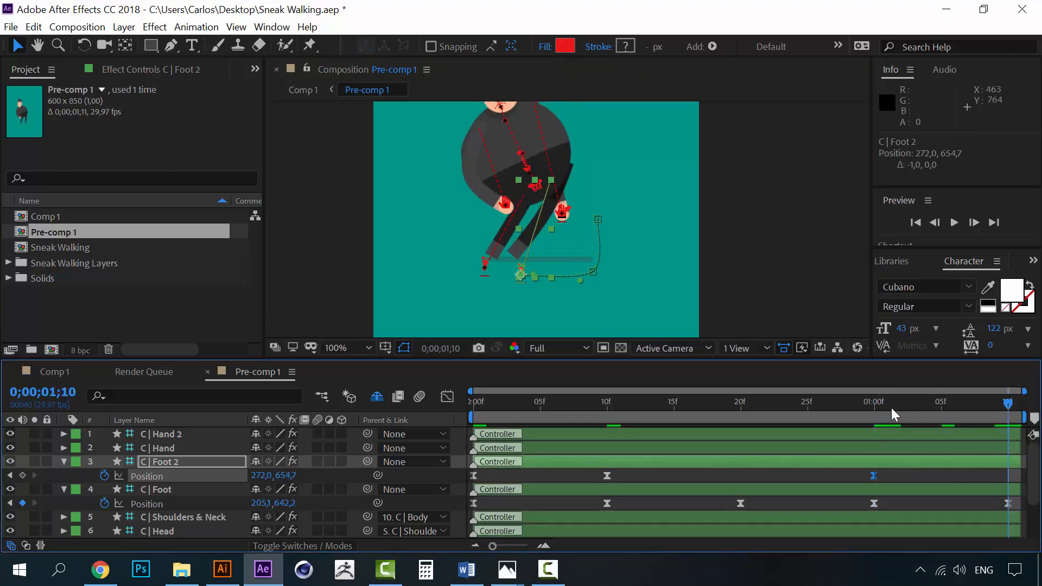
click(474, 477)
key(ctrl+c)
key(ctrl+v)
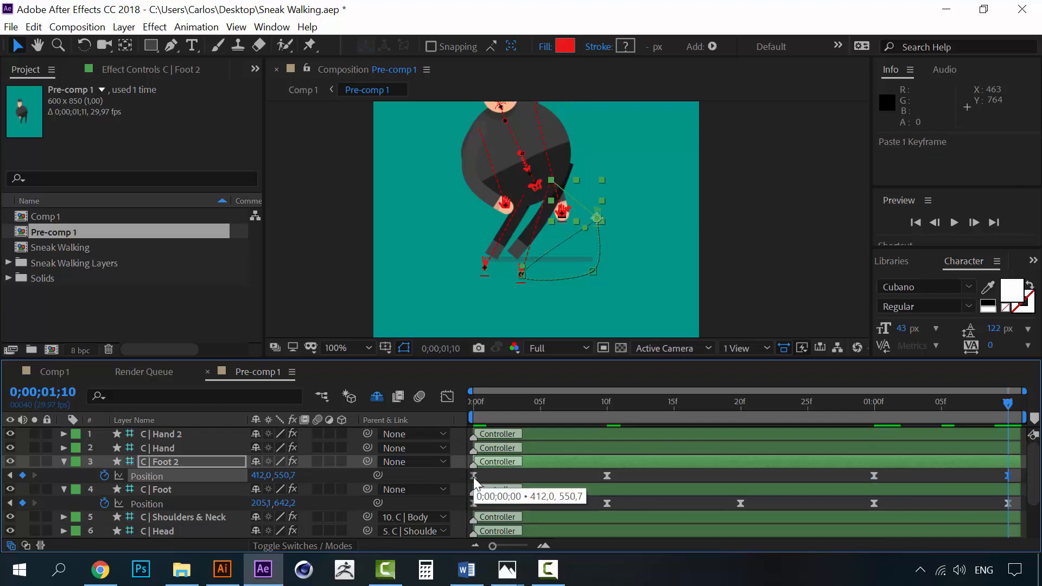
Move the C | Foot 2 keyframe at 0;00;01;00 earlier to 0;00;00;26 and play back the walk from the start
drag(871, 477, 817, 478)
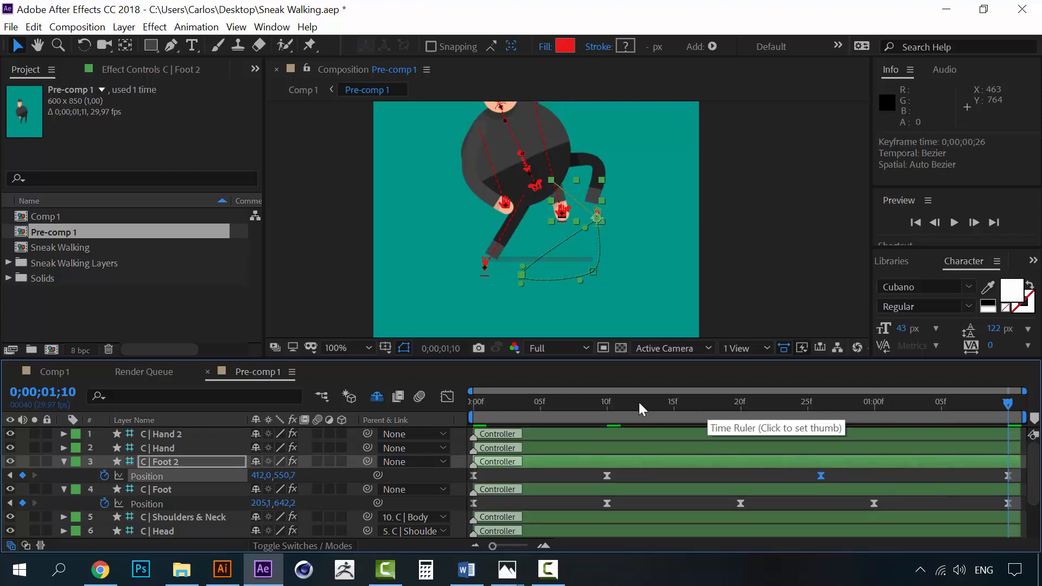
drag(640, 402, 460, 402)
key(space)
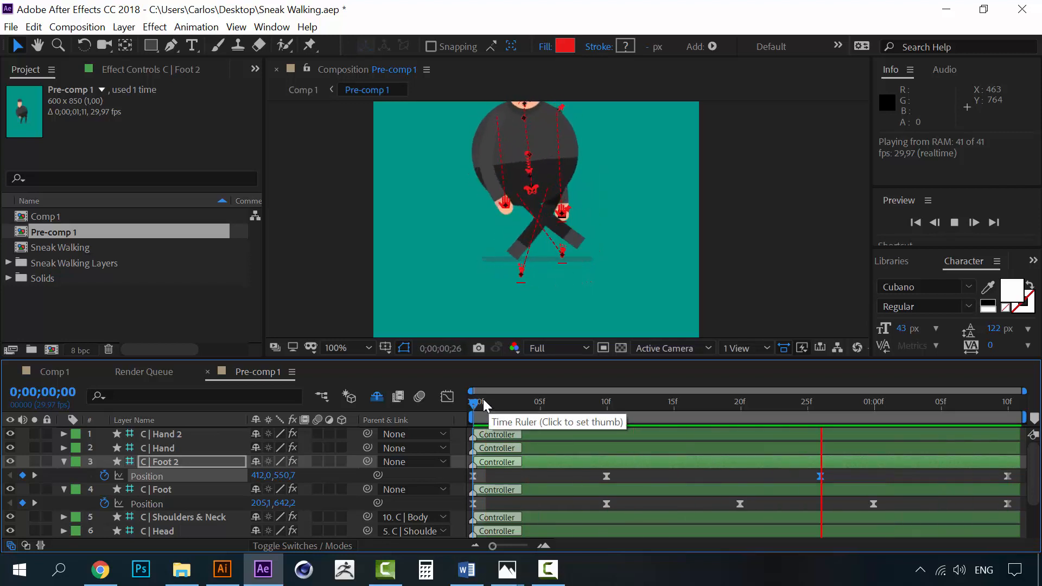
click(483, 401)
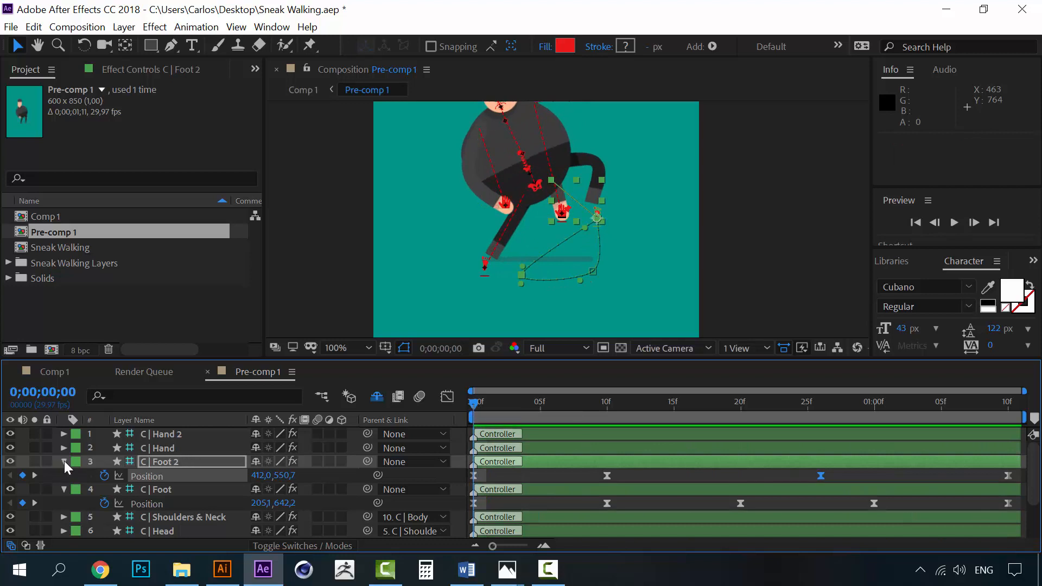
Collapse both foot layers and add Easy Ease Position keyframes to C | Hand and C | Hand 2 at frame 0
click(64, 461)
click(64, 476)
click(173, 448)
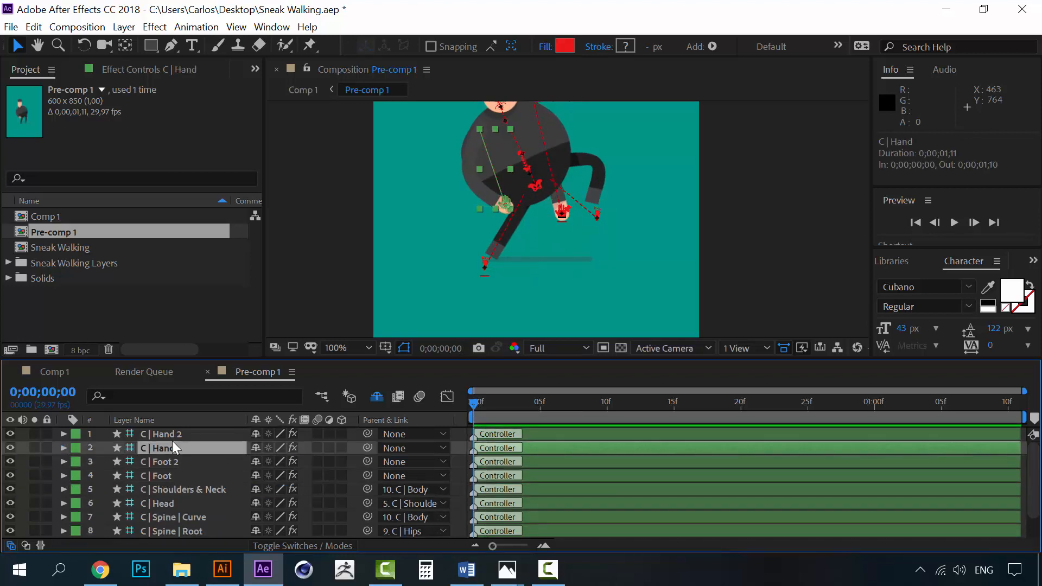
shift+click(171, 437)
key(p)
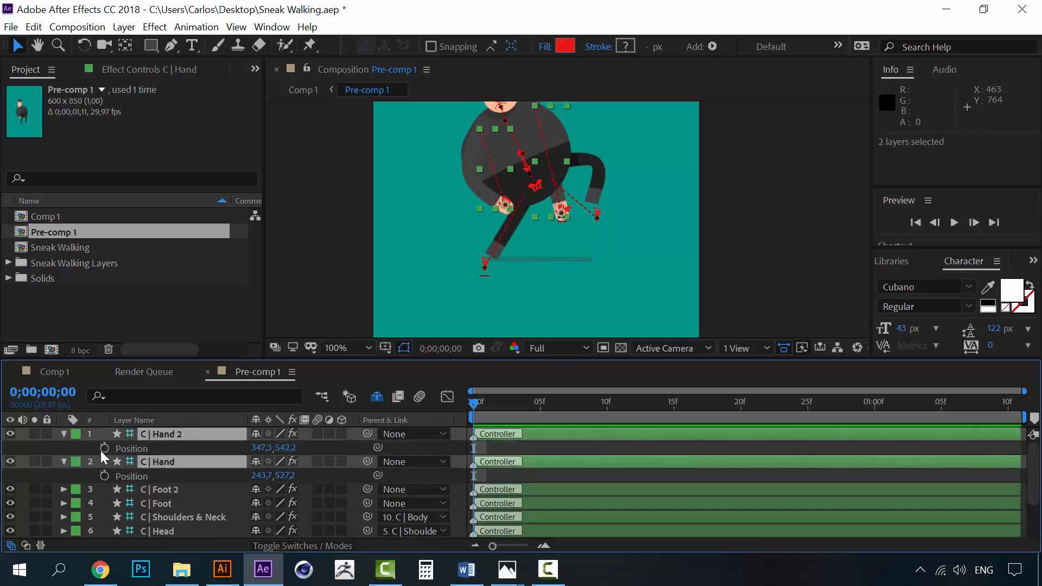
click(104, 448)
right_click(474, 449)
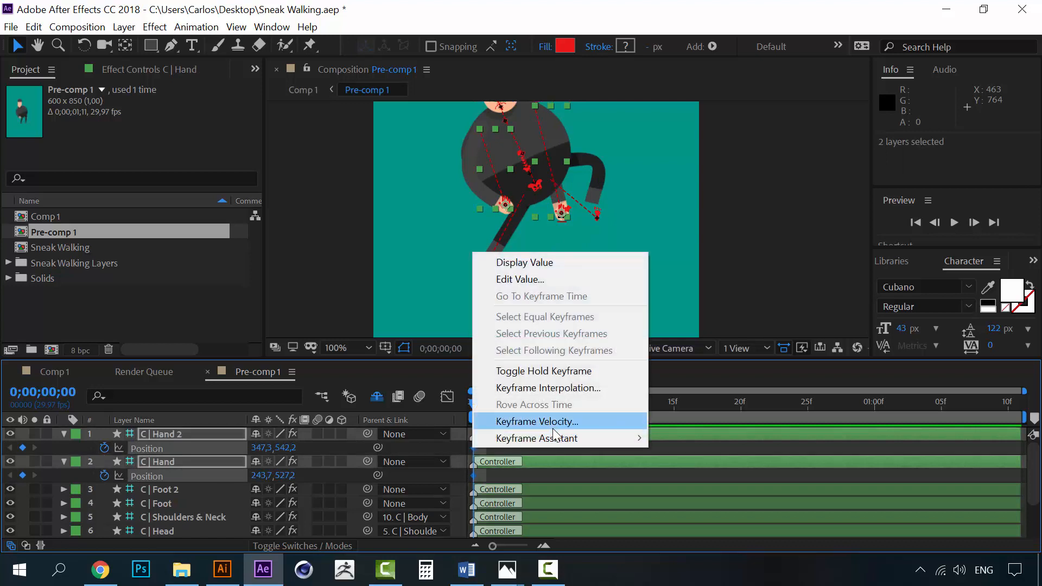
mouse_move(624, 439)
click(701, 367)
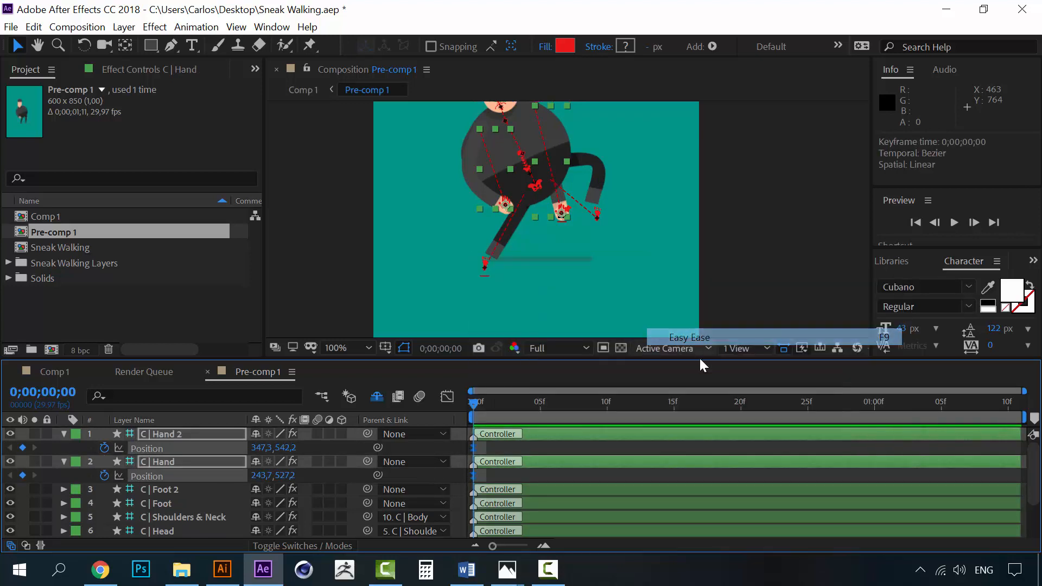
click(591, 448)
At frame 0, raise the C | Hand controller in front of the chest to Position 269,7, 410,2
key(space)
drag(580, 156, 587, 226)
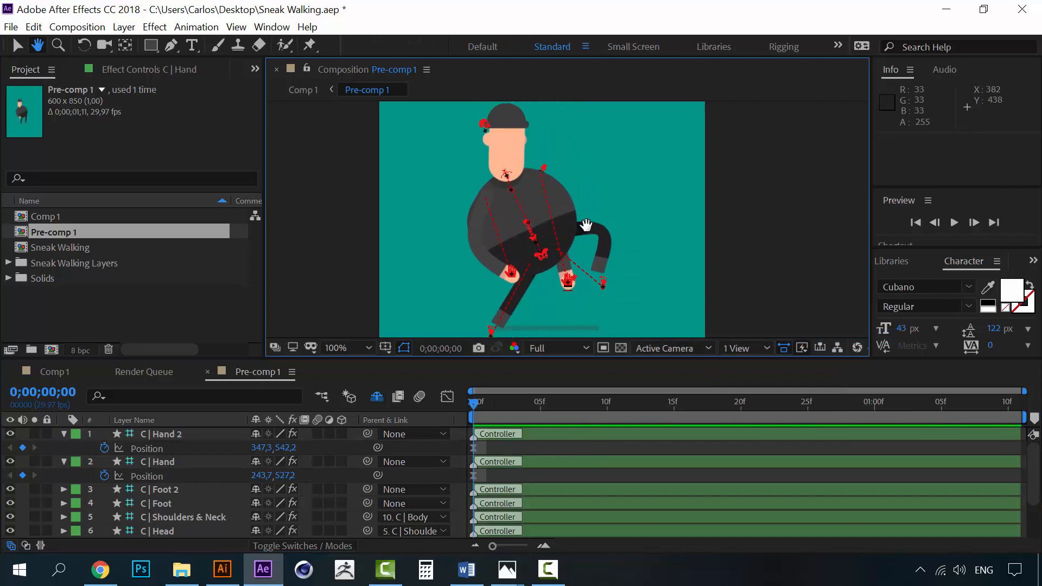
click(164, 461)
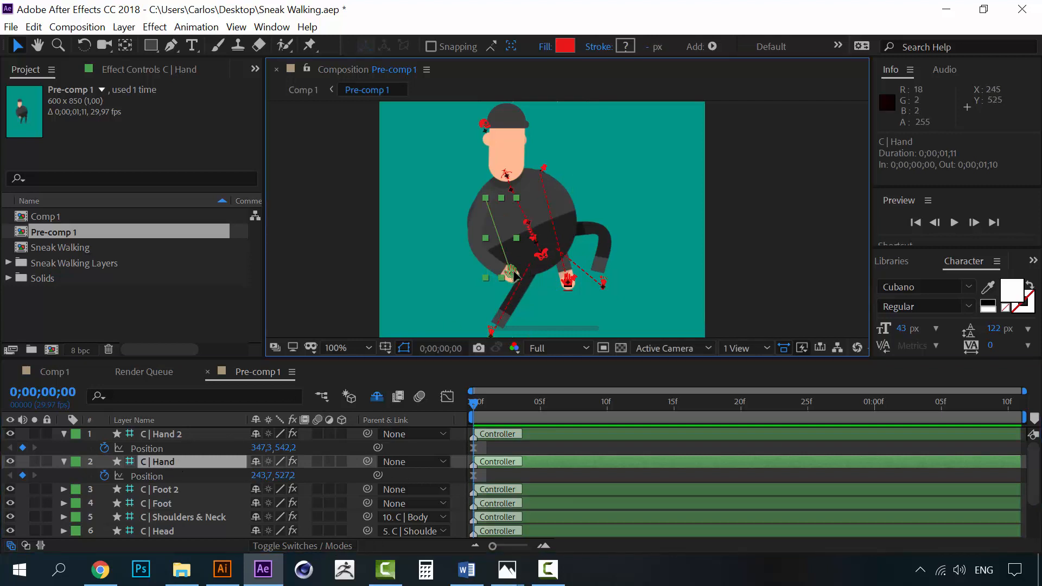
drag(514, 278, 527, 218)
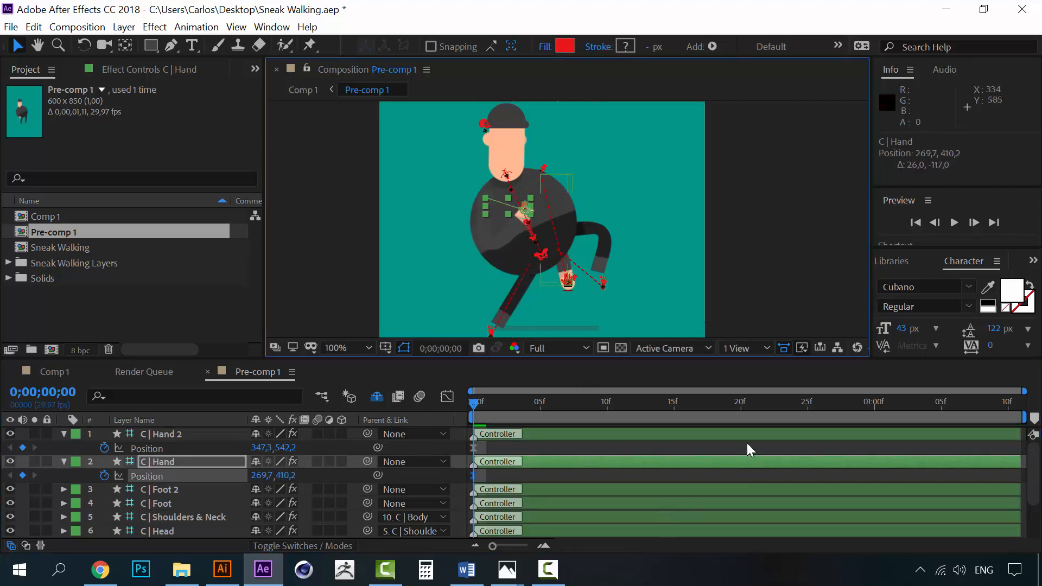
At frame 20, lower the C | Hand controller to Position 269,7, 440,2
click(741, 402)
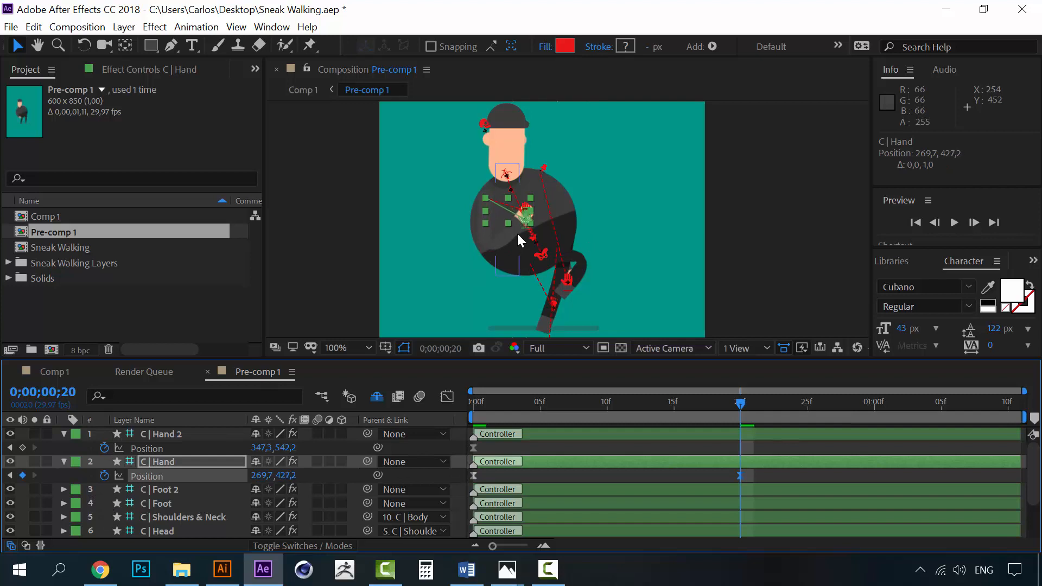
key(Down)
key(Down)
key(Down)
key(Down)
key(Down)
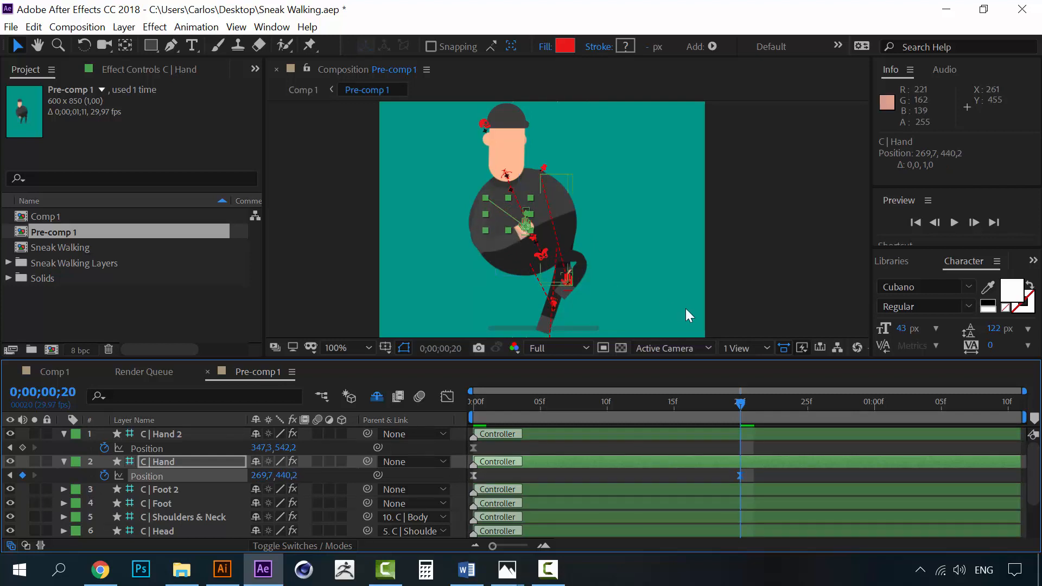
key(space)
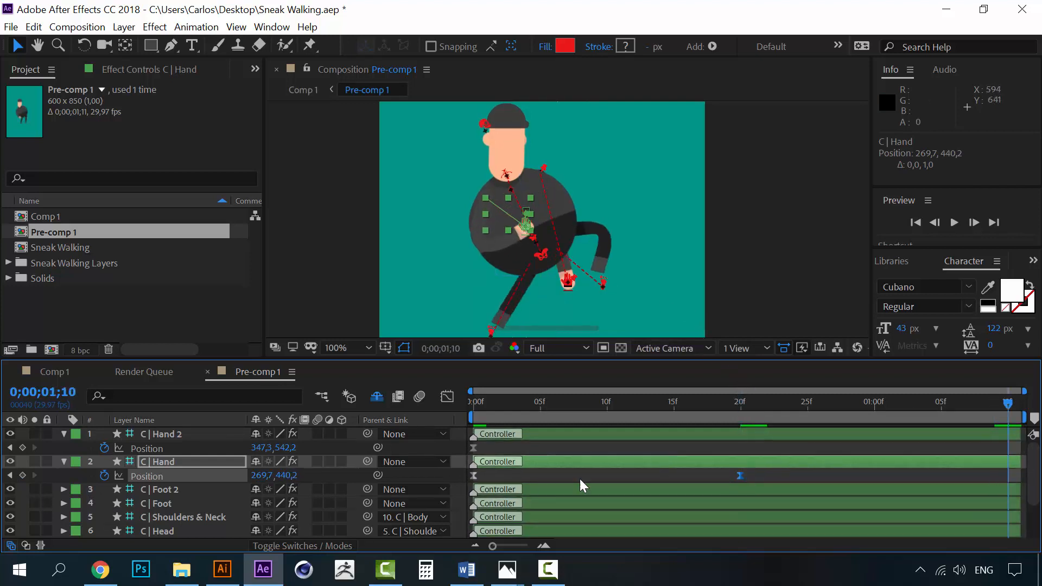
Copy C | Hand's frame 0 Position keyframe to 0;00;01;10 and play back the walk from the start
click(474, 475)
key(ctrl+c)
key(ctrl+v)
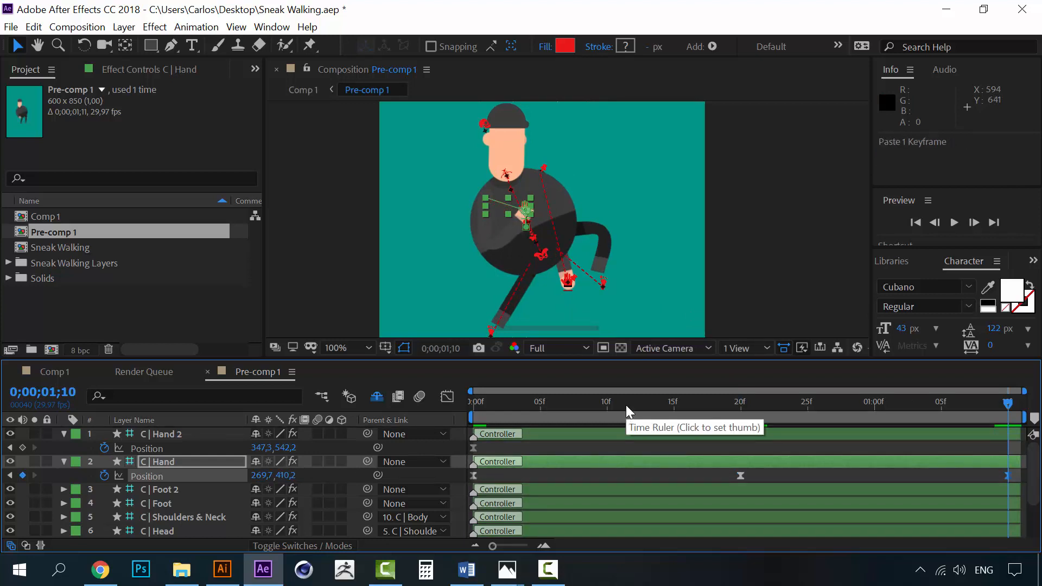
click(540, 402)
key(Home)
key(space)
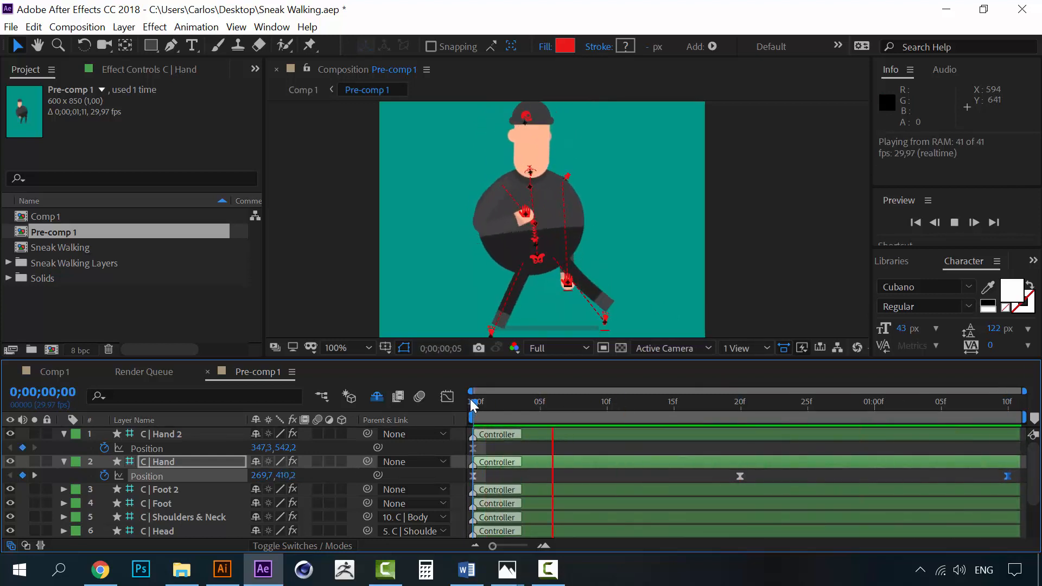
key(space)
At frame 20, nudge the C | Hand controller sideways to Position 281,7, 440,2 and play back the walk
drag(677, 400, 742, 400)
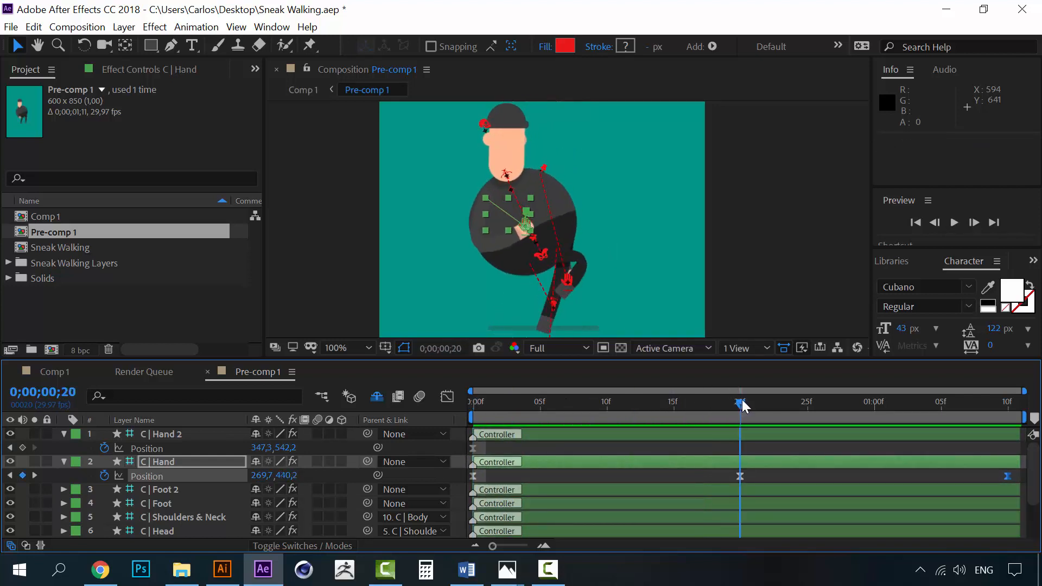
key(Right)
key(Right)
key(Right)
key(Right)
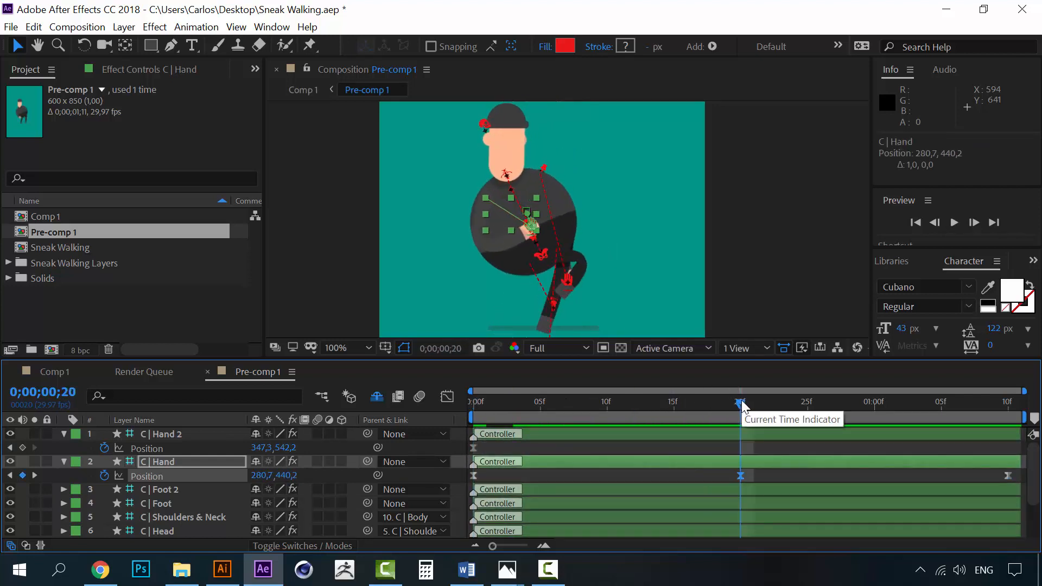
drag(489, 401, 454, 386)
key(space)
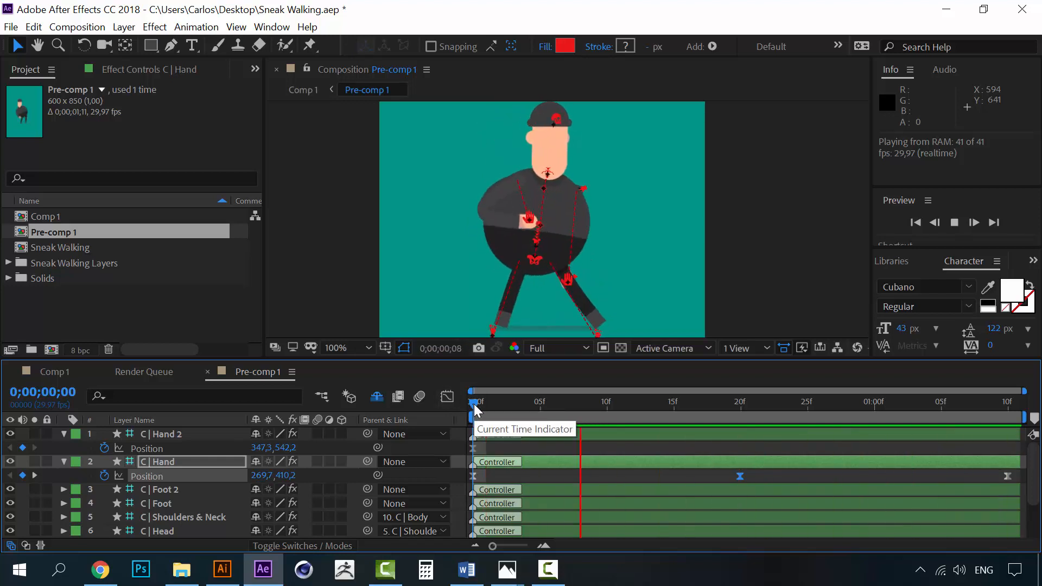
key(space)
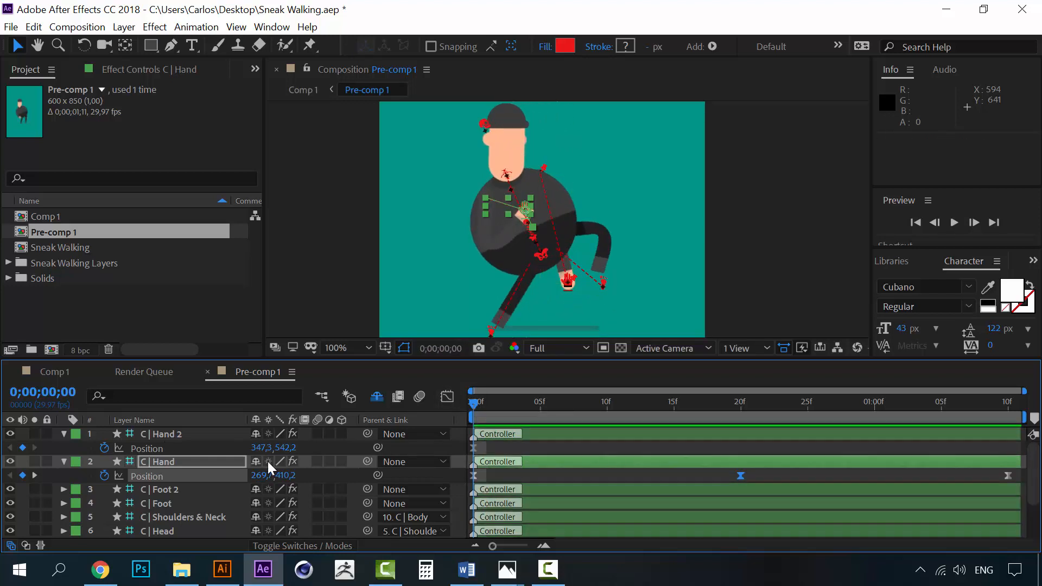
Raise the C | Hand 2 controller to Position 345,3, 446,2 at frame 0 and to 366,3, 386,2 at frame 20
click(169, 432)
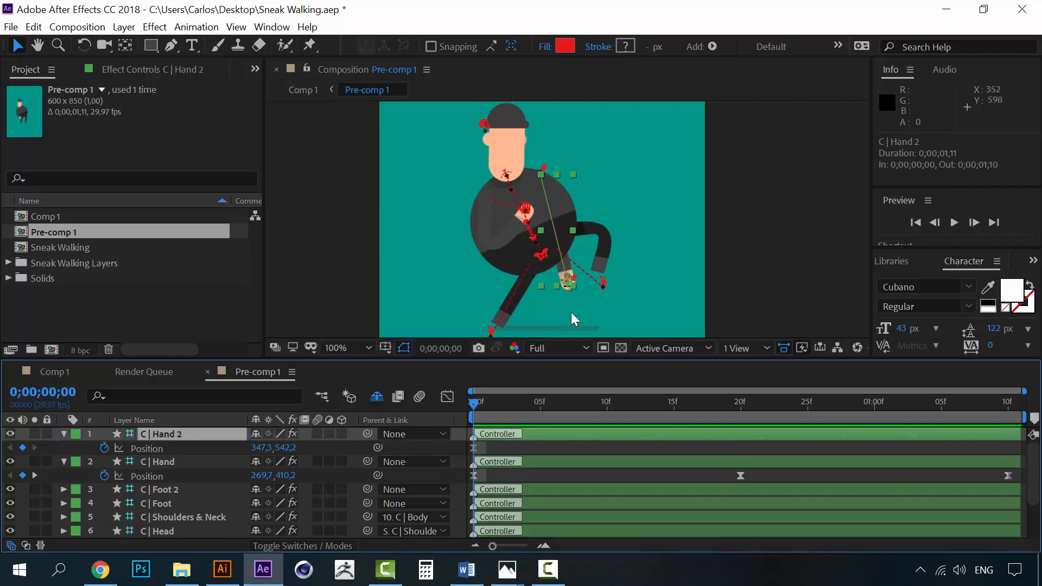
drag(570, 285, 560, 237)
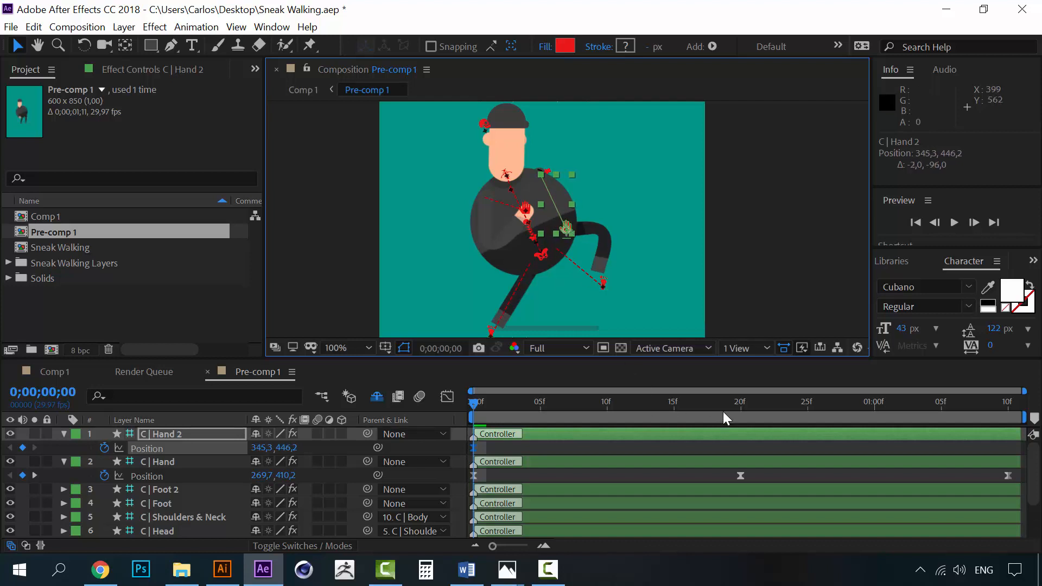
click(740, 402)
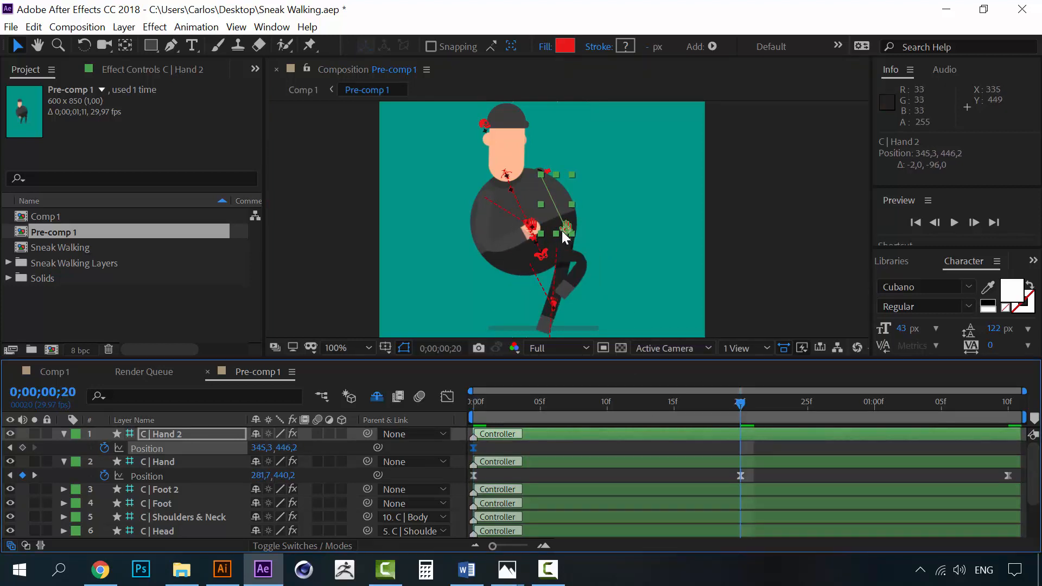
drag(564, 237, 586, 202)
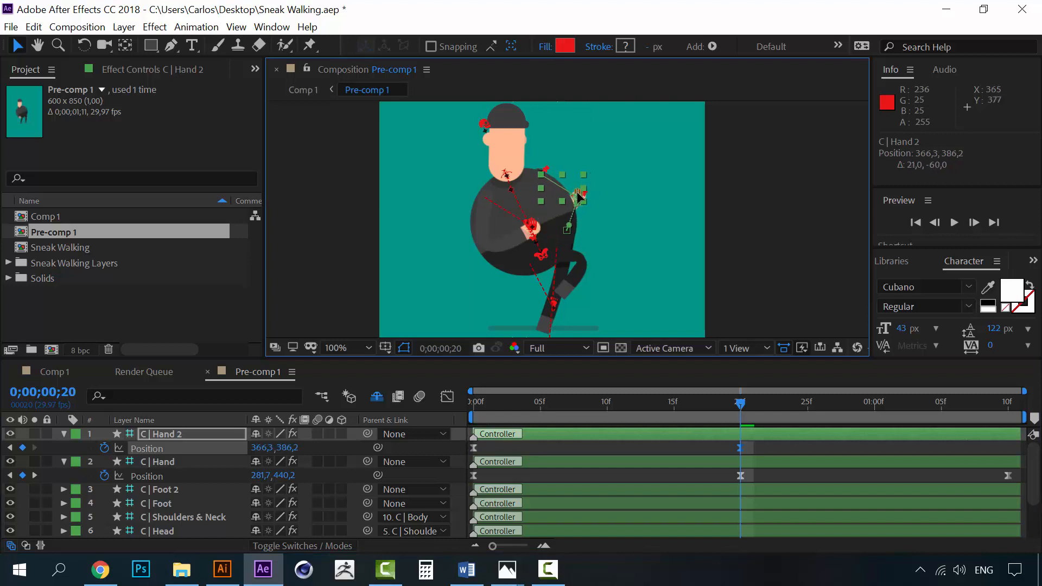
Copy C | Hand 2's frame 0 Position keyframe to 0;00;01;10 and play back the walk from the start
click(1007, 404)
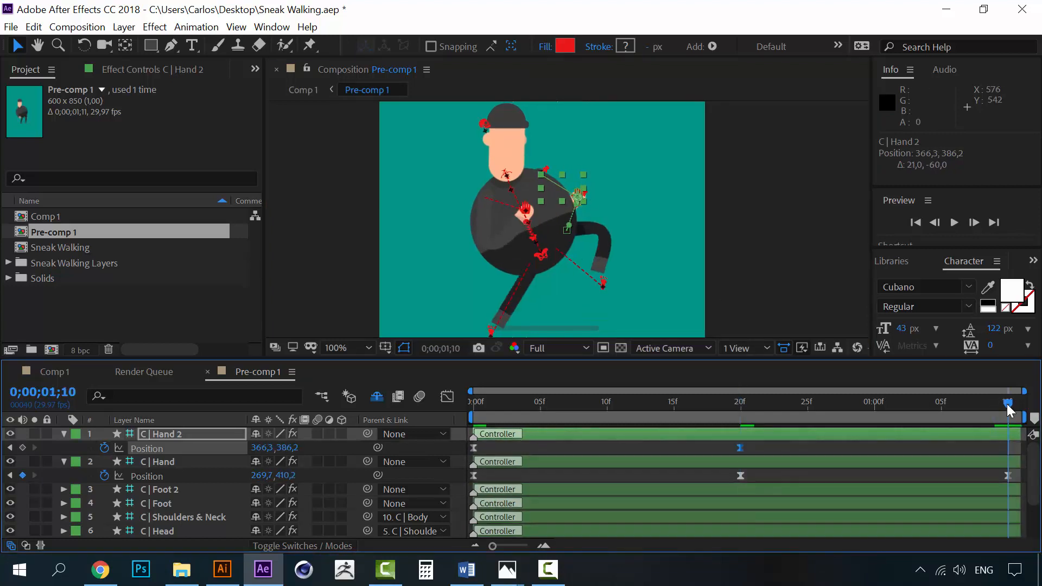
click(472, 447)
key(ctrl+c)
key(ctrl+v)
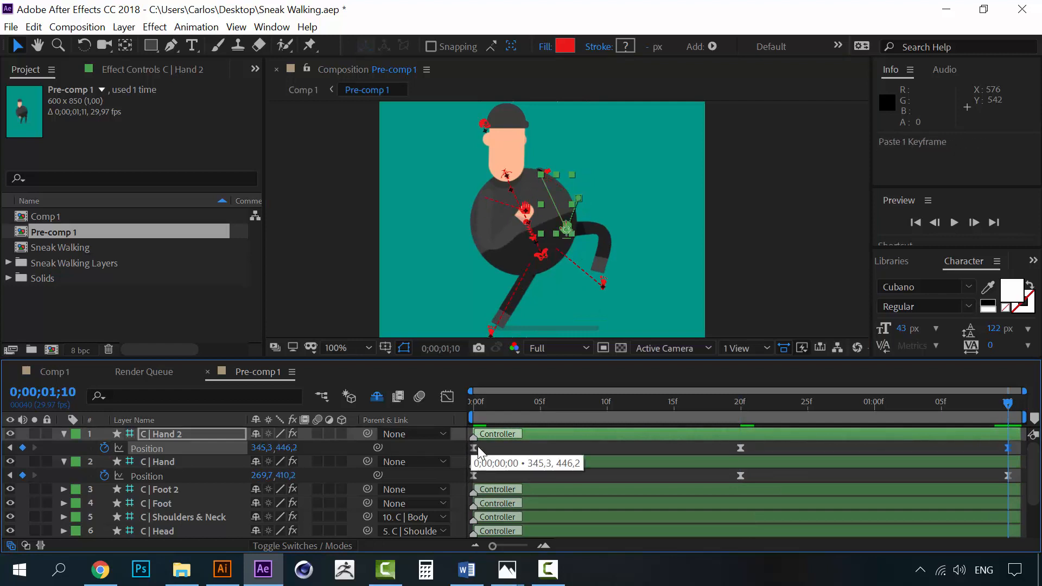
drag(510, 407, 462, 399)
key(space)
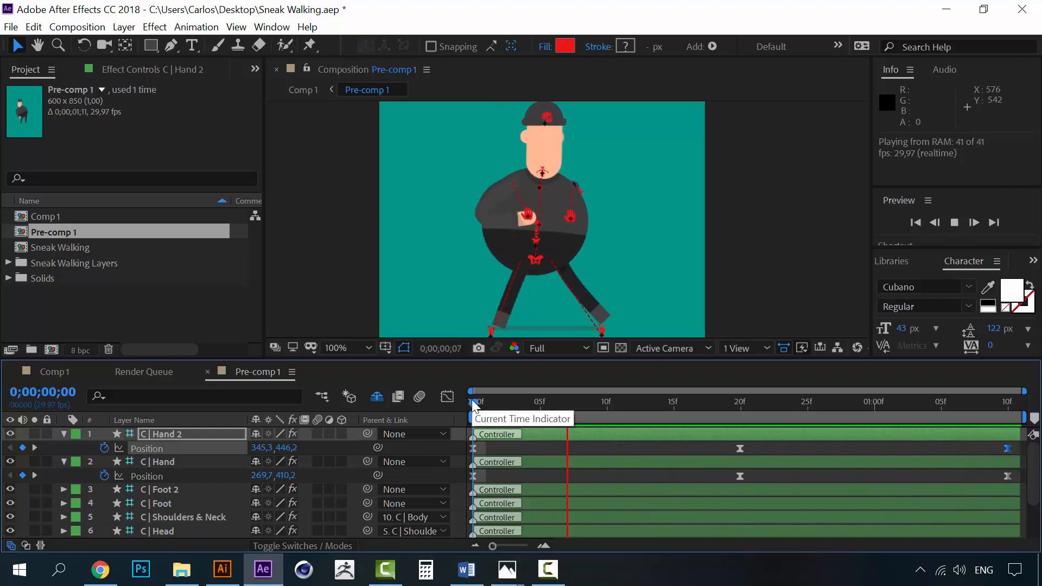
key(space)
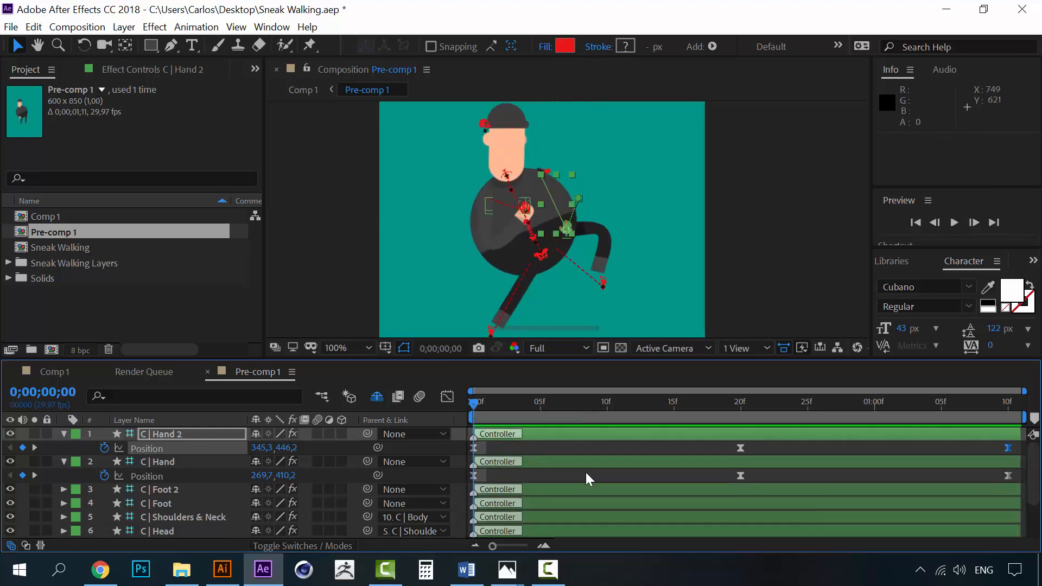
Collapse the C | Hand 2 and C | Hand layers
click(168, 436)
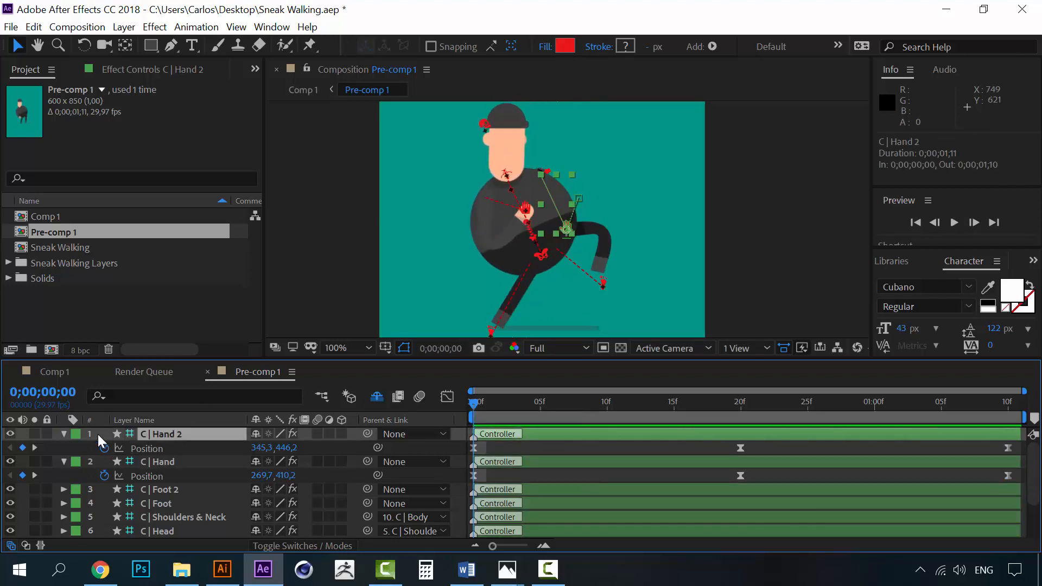
click(64, 435)
click(67, 447)
Try to tilt the head with a Rotation keyframe on the C | Head controller at frame 0
click(158, 498)
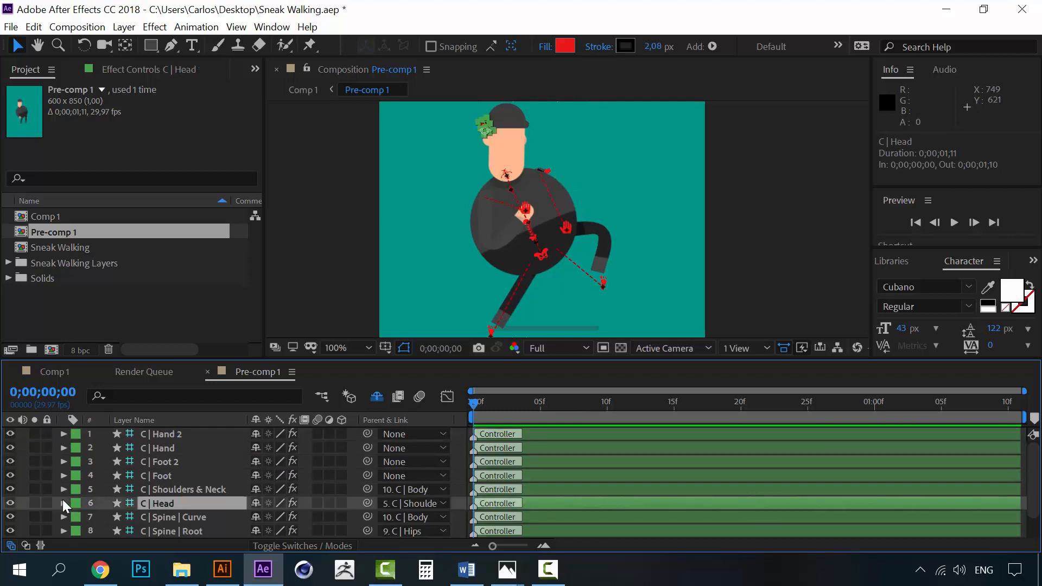
key(r)
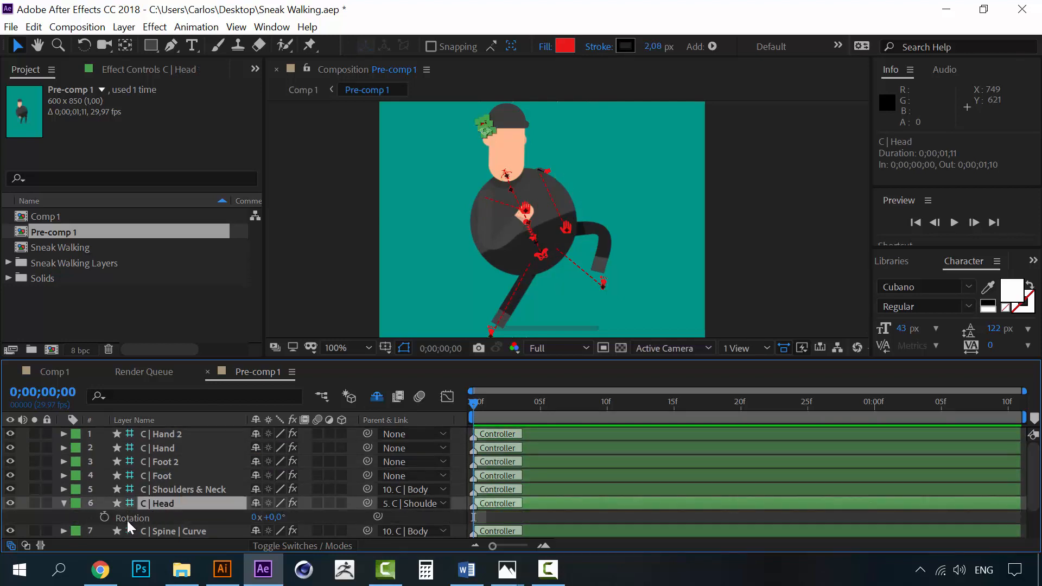
click(104, 516)
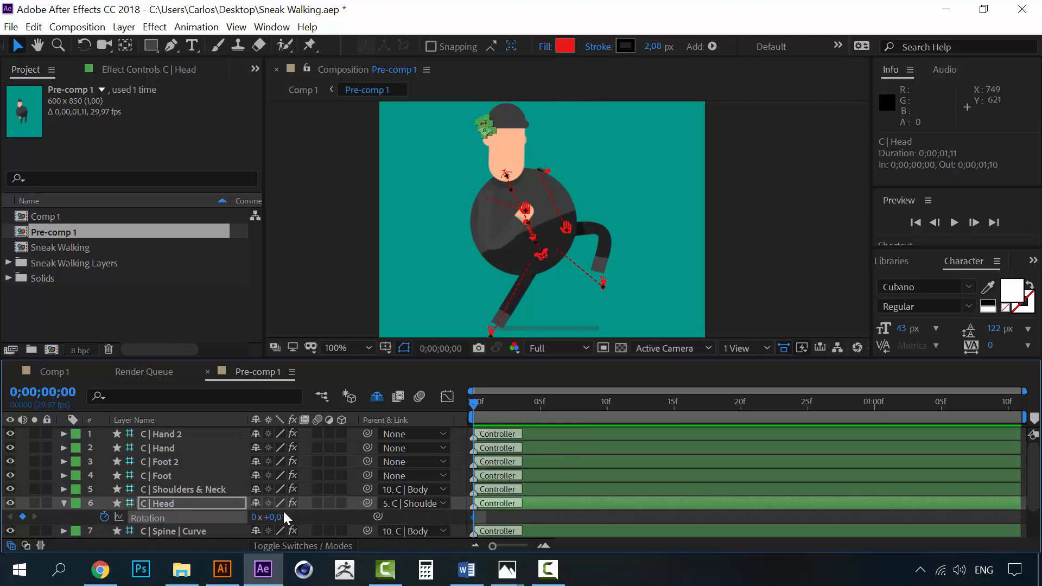
drag(274, 517, 273, 517)
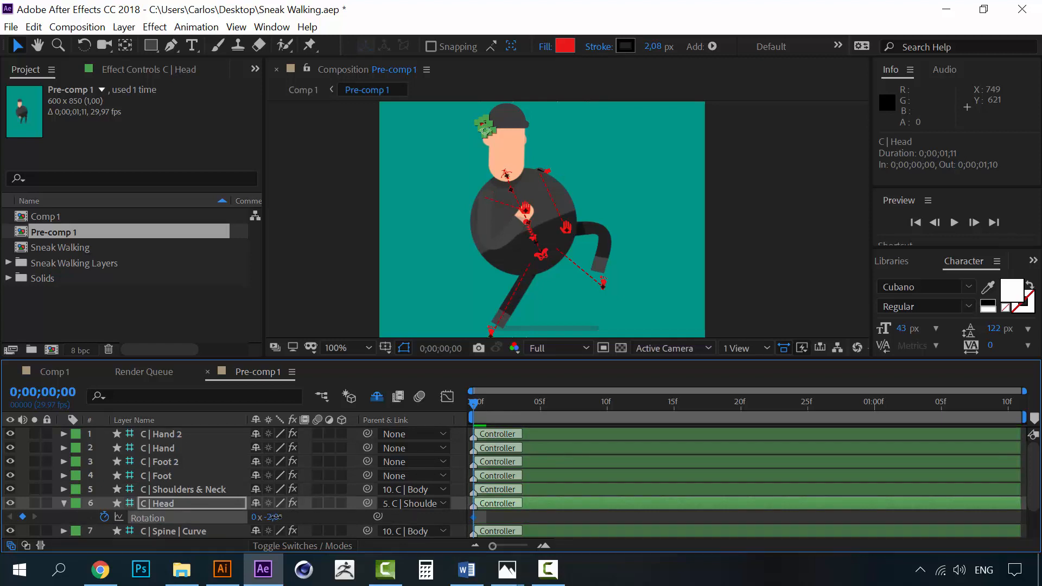
click(105, 517)
click(65, 504)
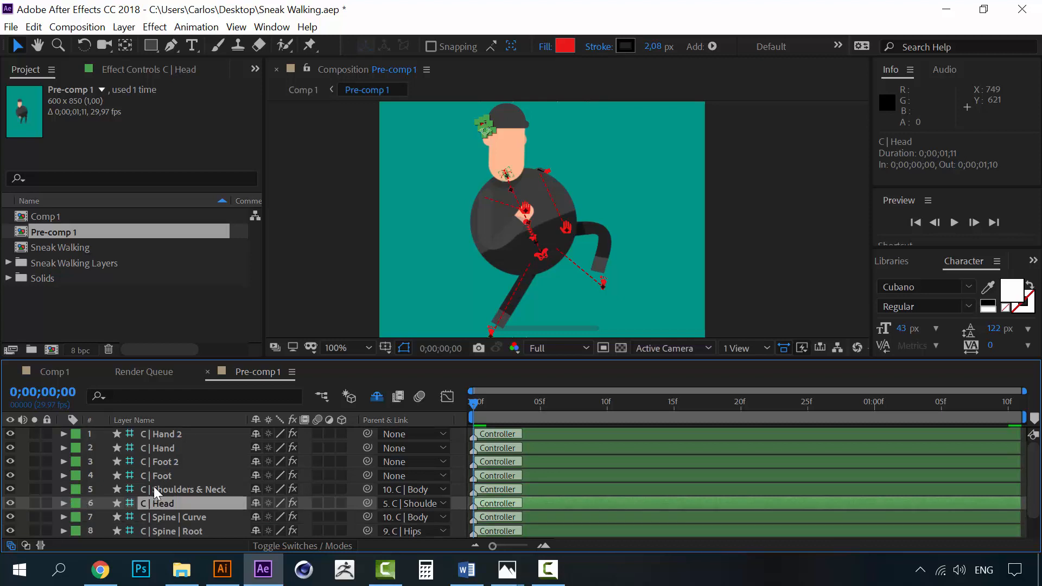
At frame 0, keyframe the C | Shoulders & Neck controller's Rotation at -20,0° and apply Easy Ease to the keyframe
click(157, 489)
key(r)
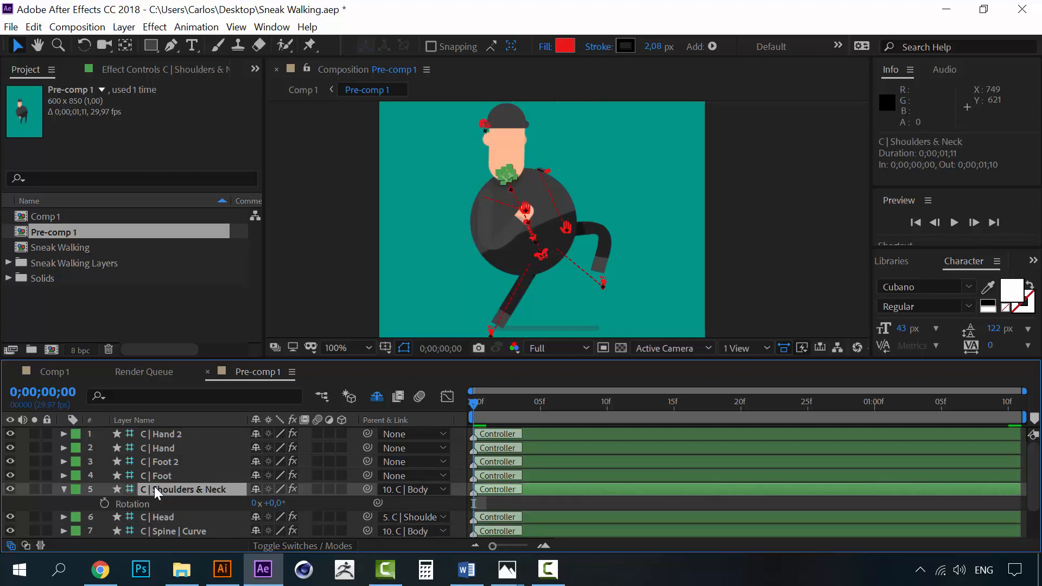
click(103, 503)
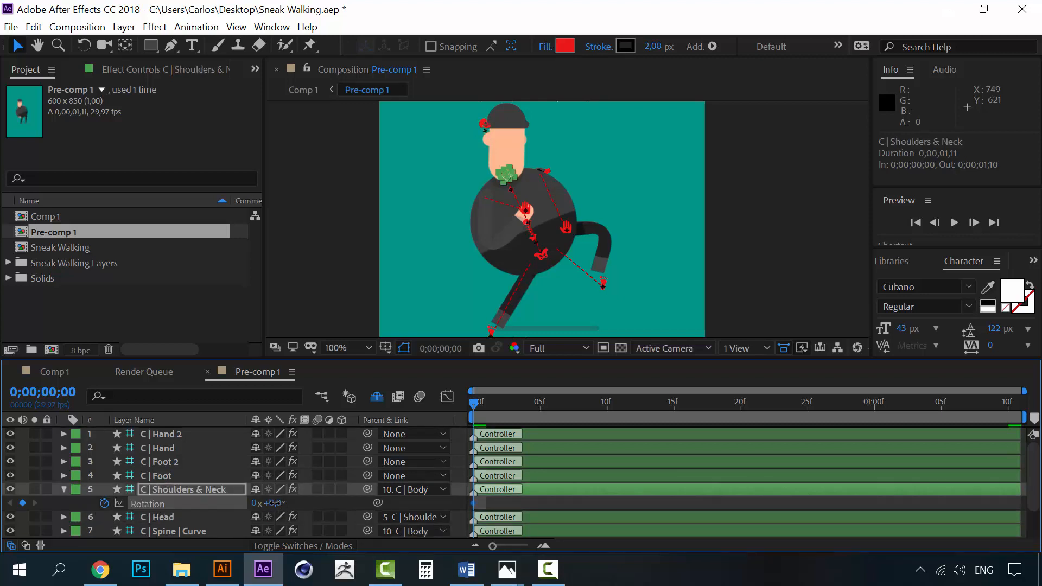
drag(273, 503, 270, 504)
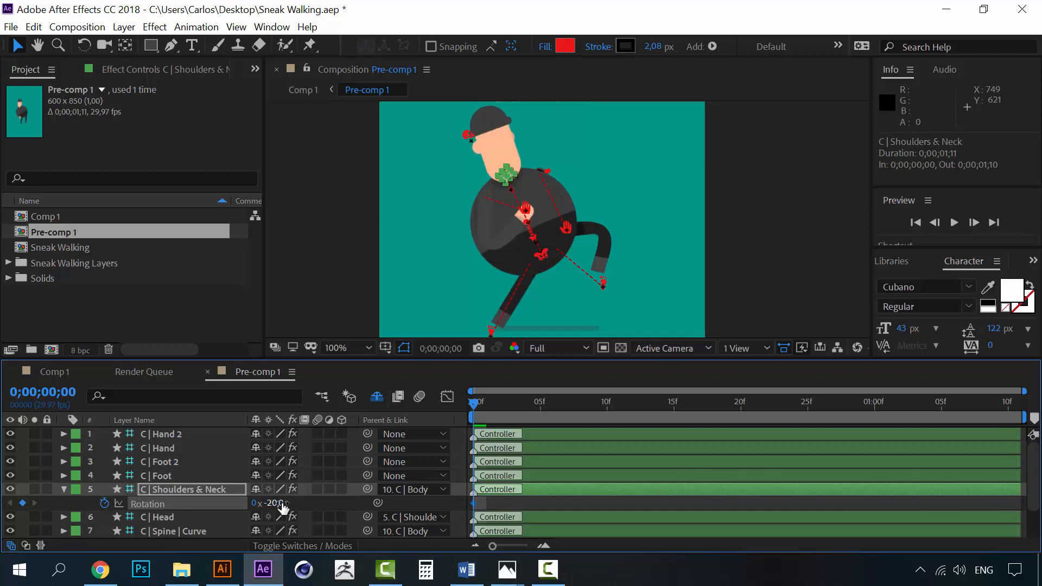
right_click(473, 503)
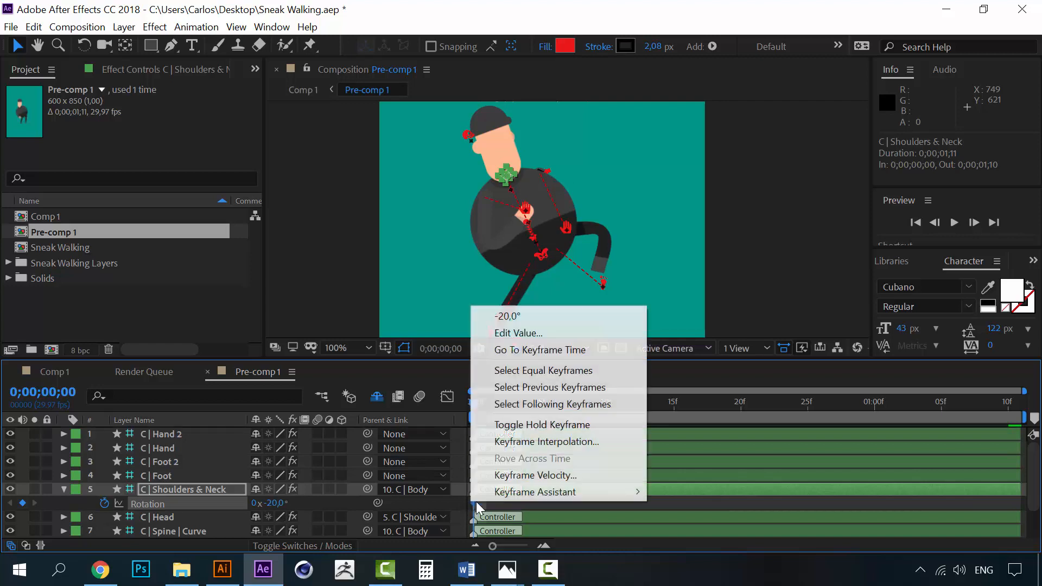
mouse_move(582, 495)
click(741, 392)
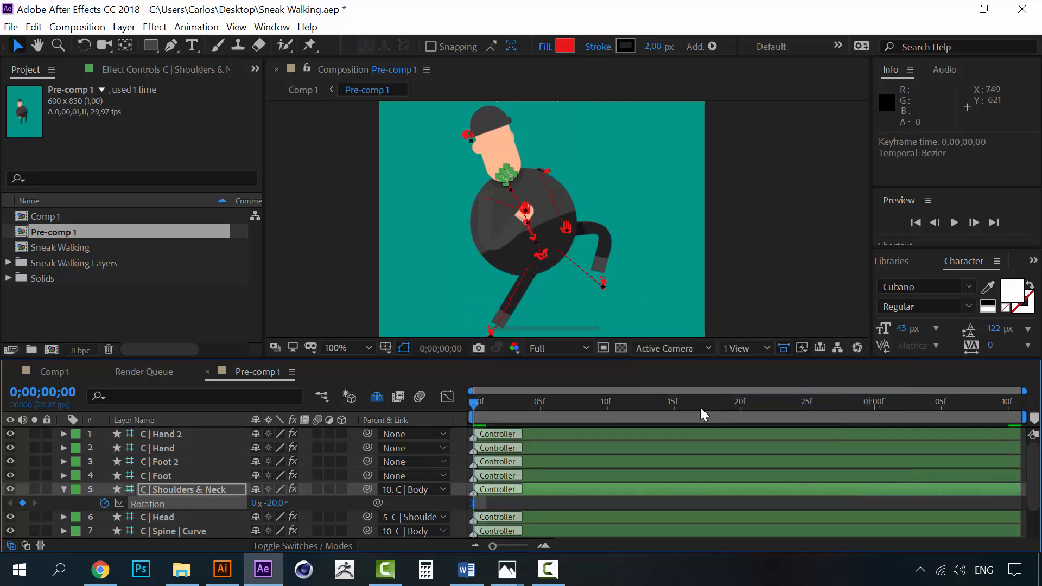
Play back and scrub through the walk cycle in Pre-comp 1 to review the tilted head and the limb motion
drag(593, 401, 458, 359)
key(space)
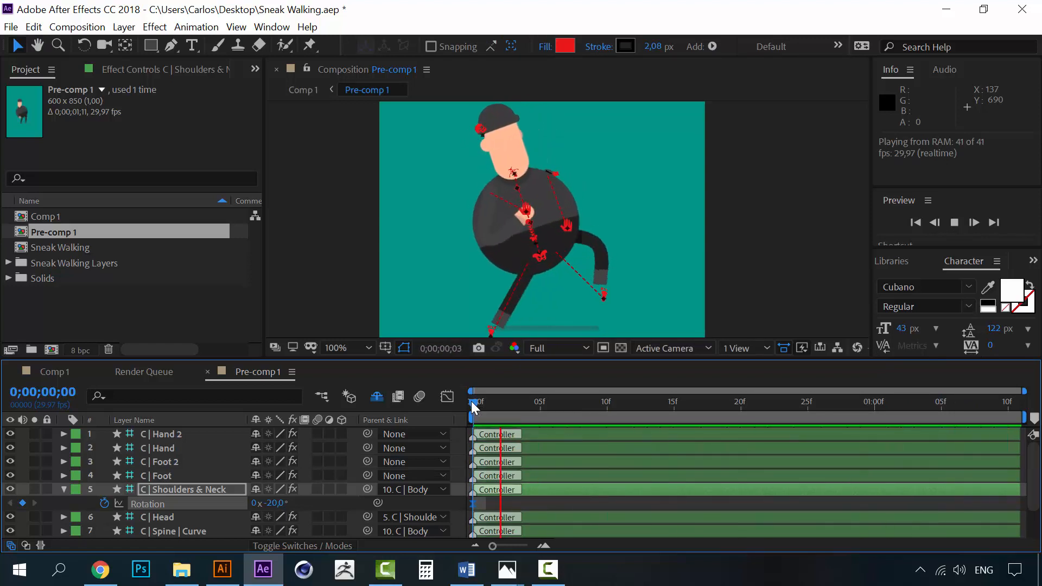
key(space)
key(space)
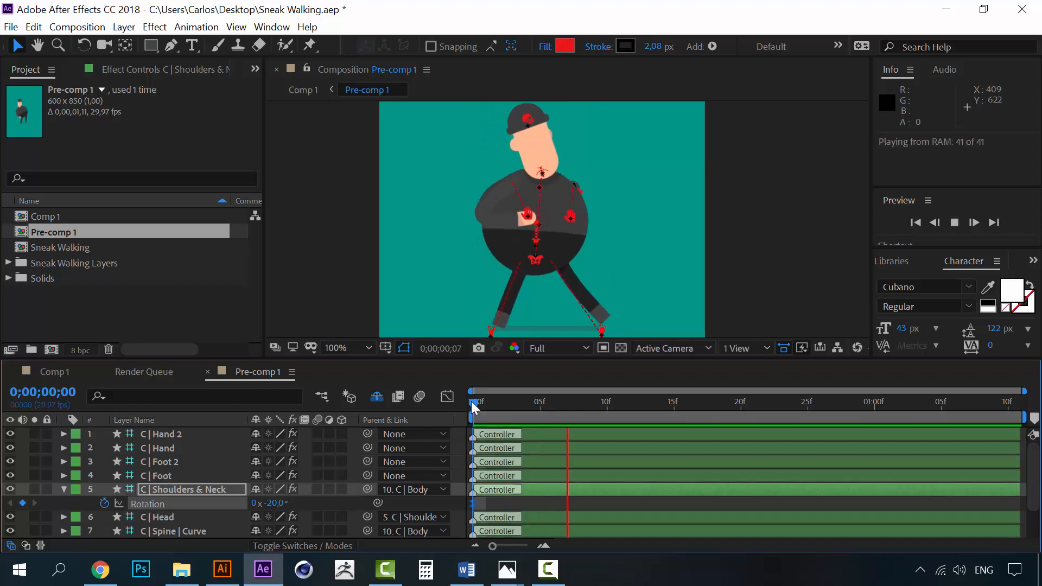
key(space)
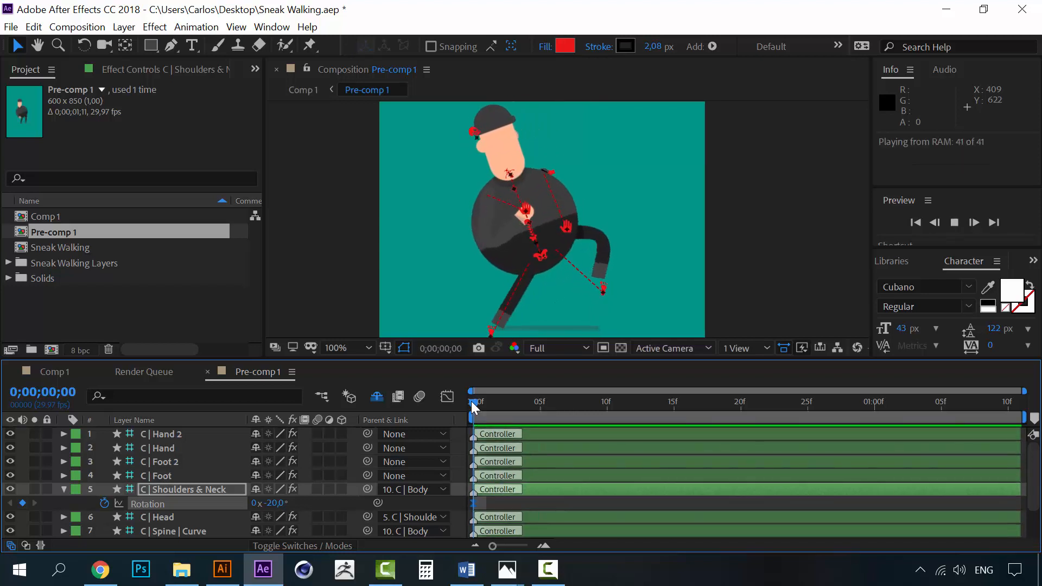
key(space)
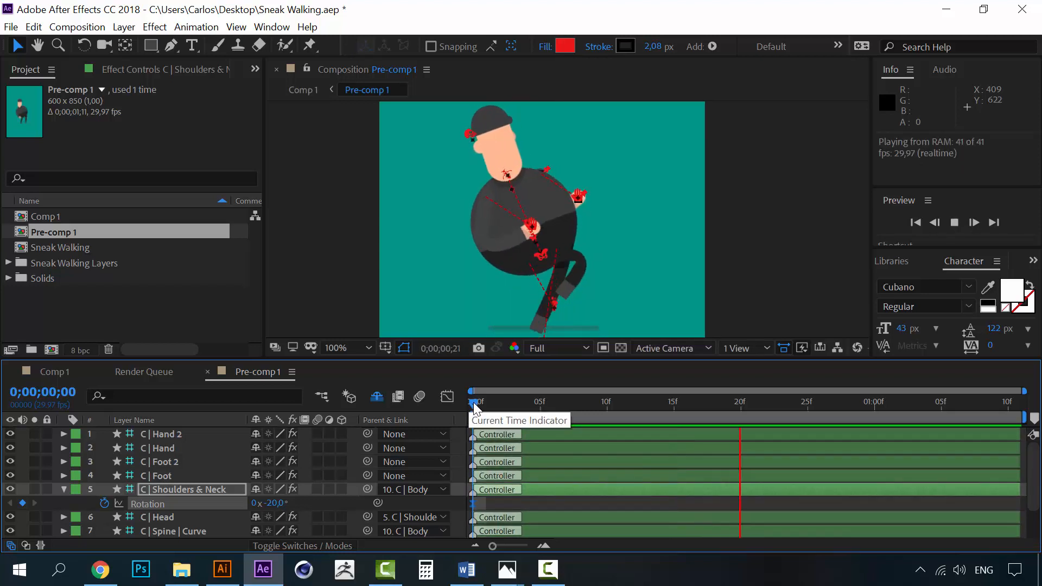
drag(474, 407, 848, 401)
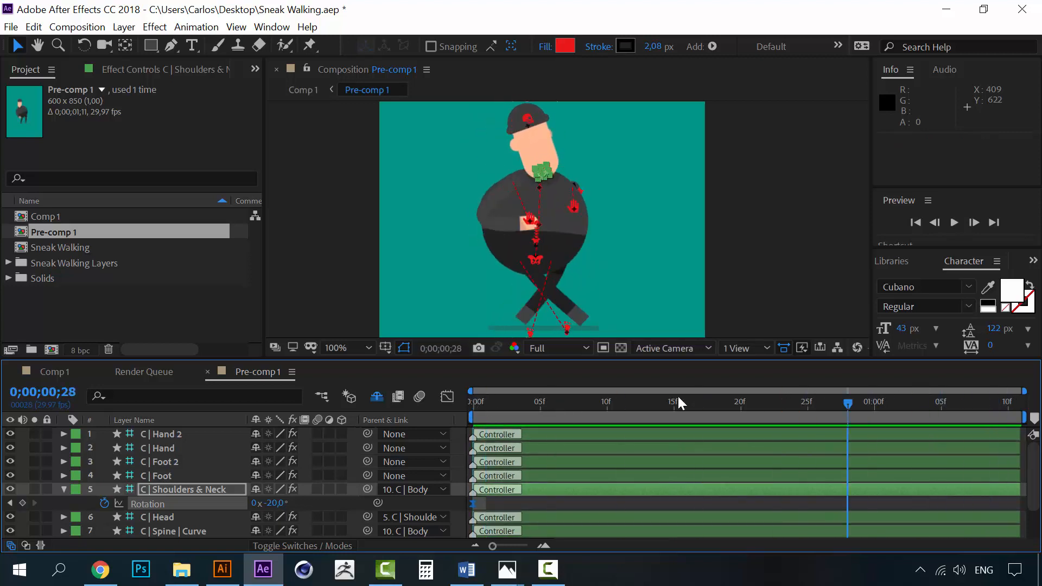
mouse_move(678, 401)
mouse_down()
mouse_move(477, 401)
mouse_move(1012, 401)
mouse_move(673, 401)
mouse_up()
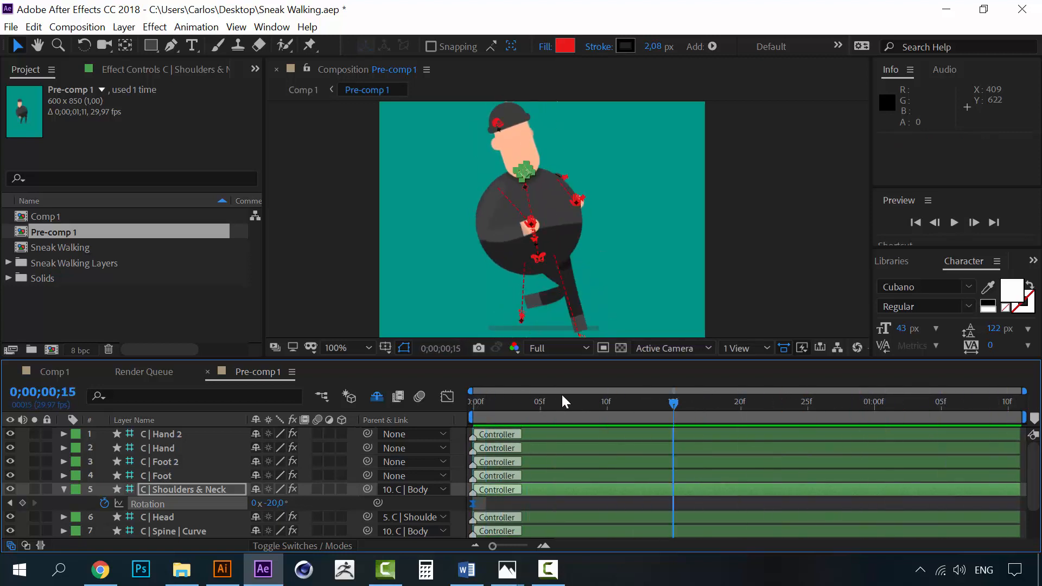
drag(564, 402, 473, 405)
key(space)
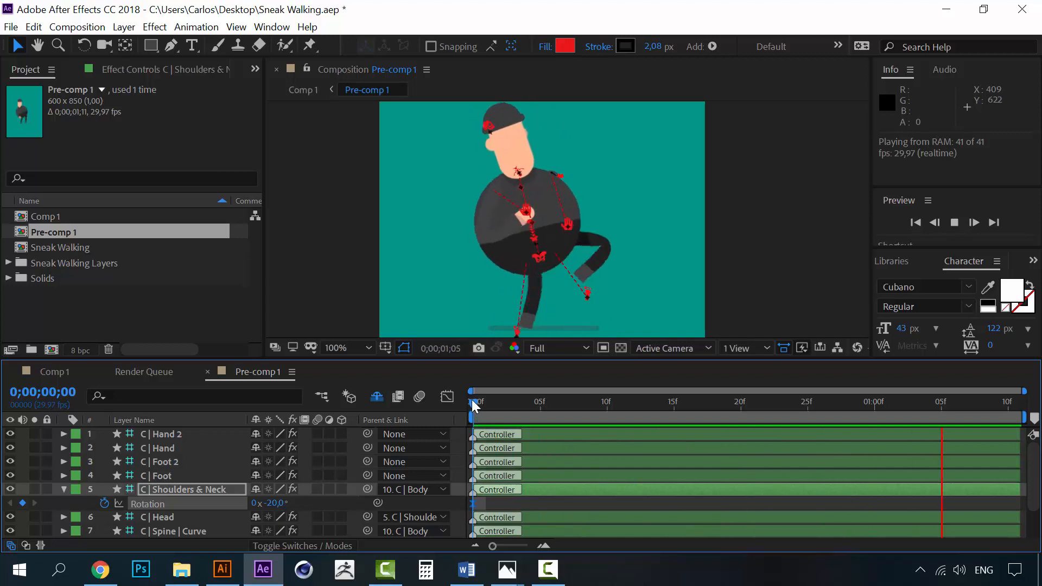
key(space)
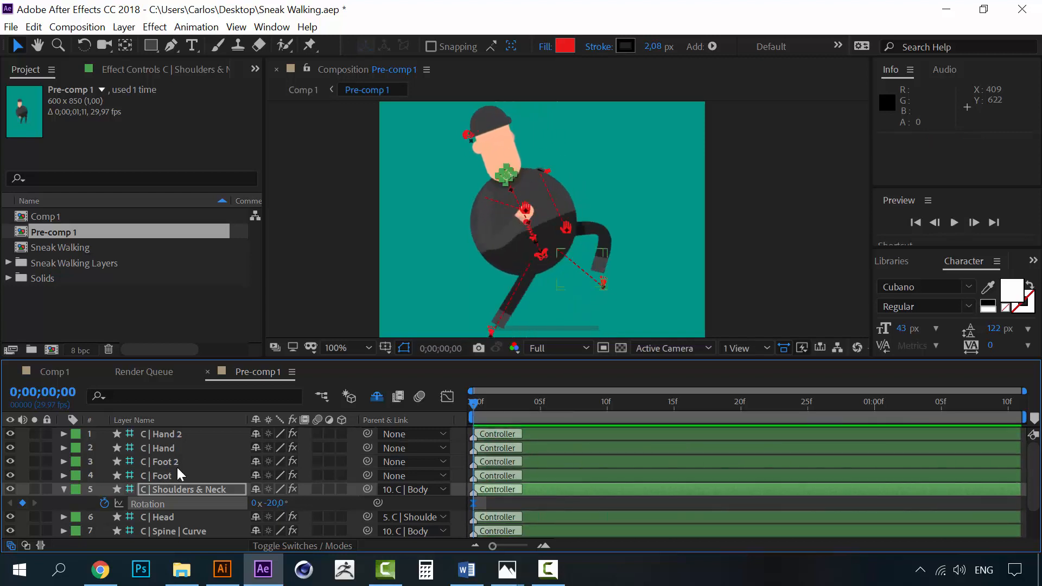
Collapse C | Shoulders & Neck and apply a Time Stretch factor of 200 to the Pre-comp 1 layer in Comp 1
click(64, 490)
click(49, 371)
click(164, 434)
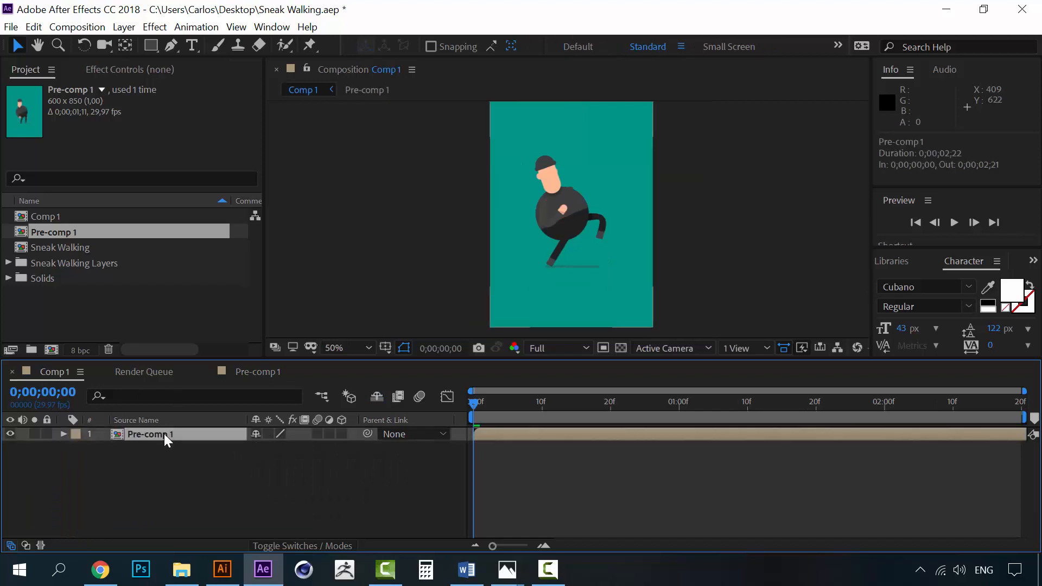
click(119, 30)
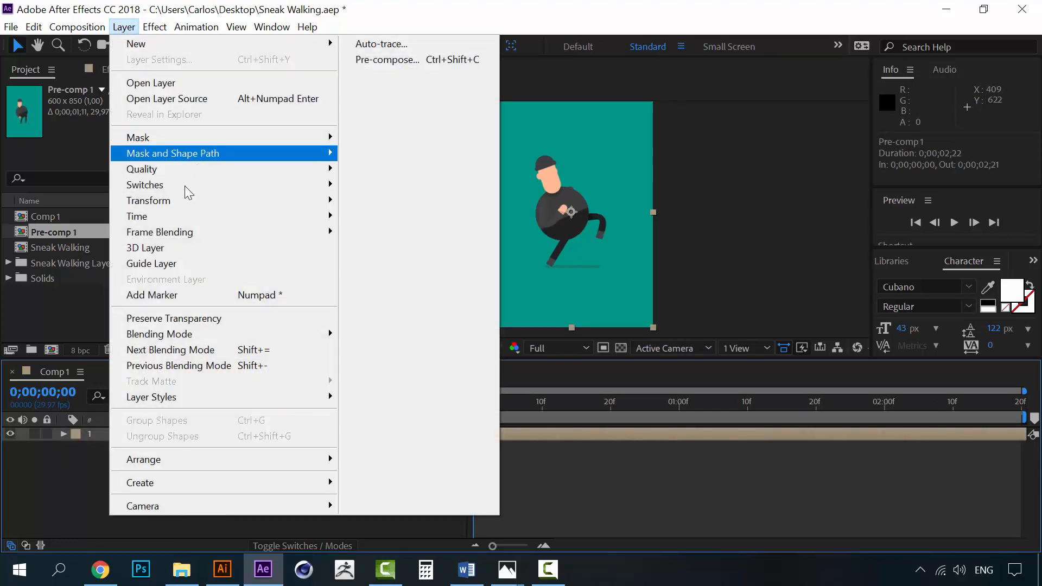
mouse_move(218, 213)
click(419, 252)
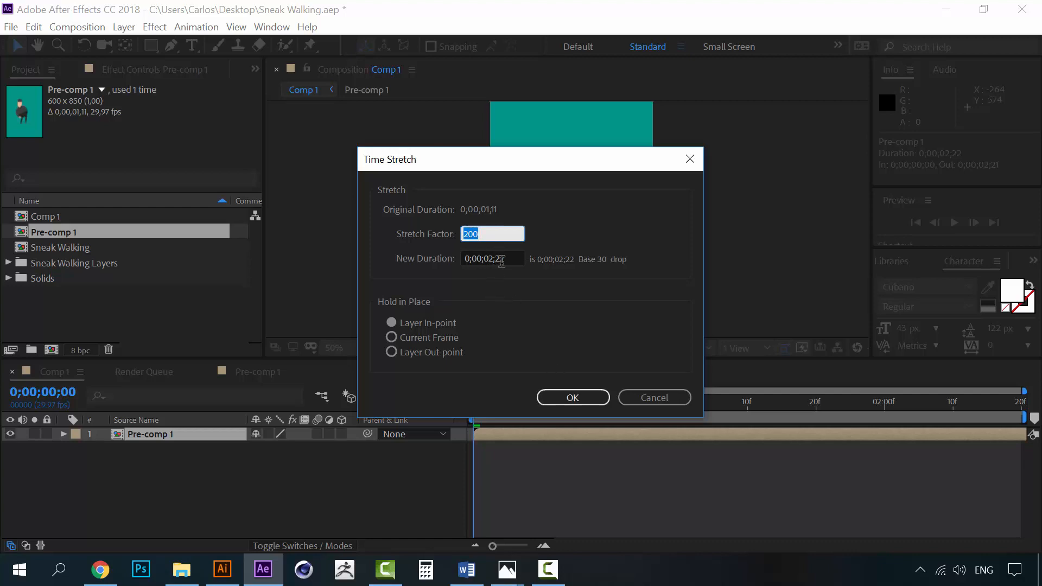
click(564, 392)
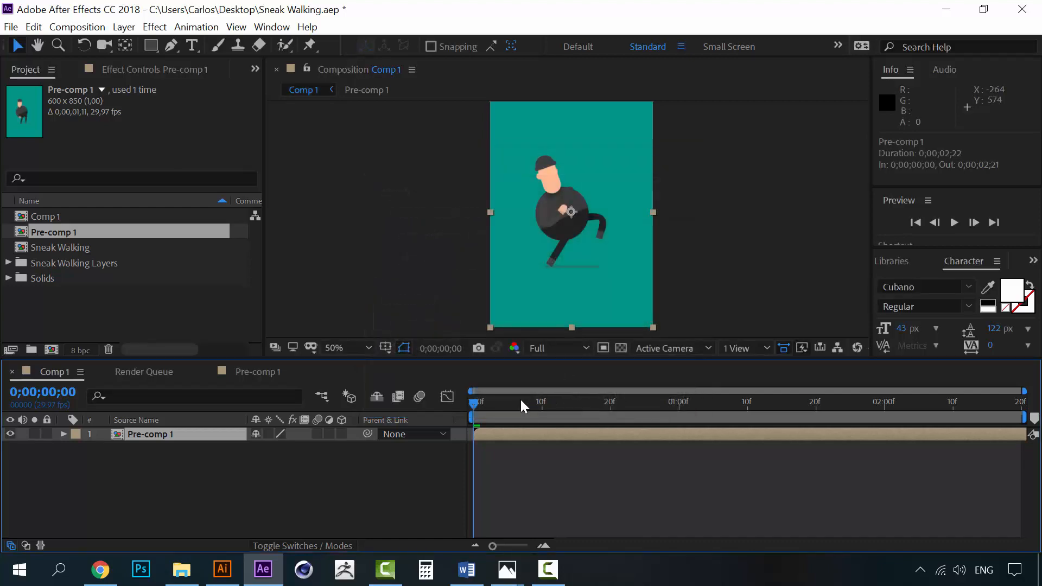
Play back the time-stretched sneak walk in Comp 1 from the start
drag(522, 406, 472, 404)
key(space)
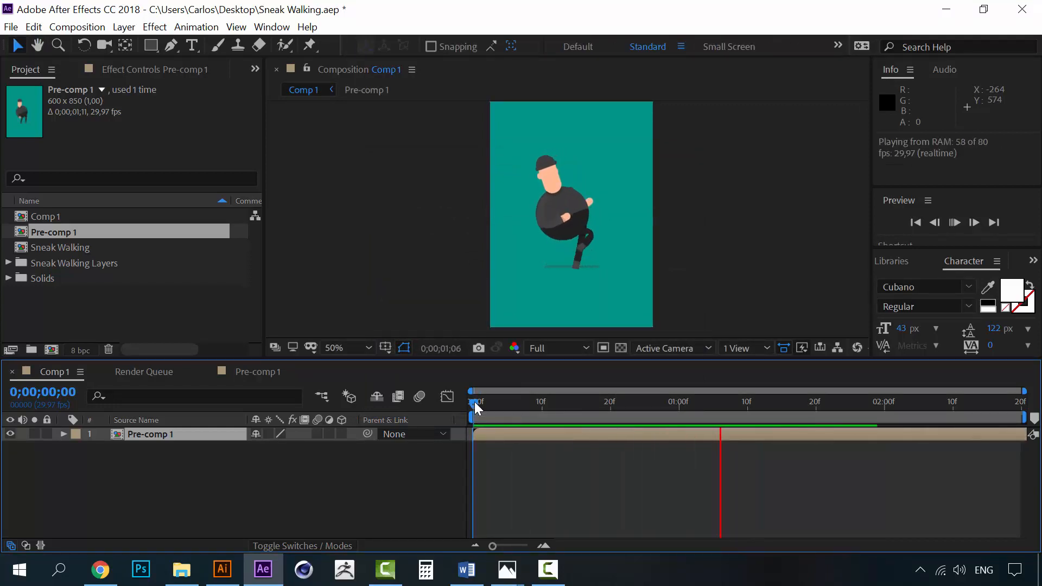
key(space)
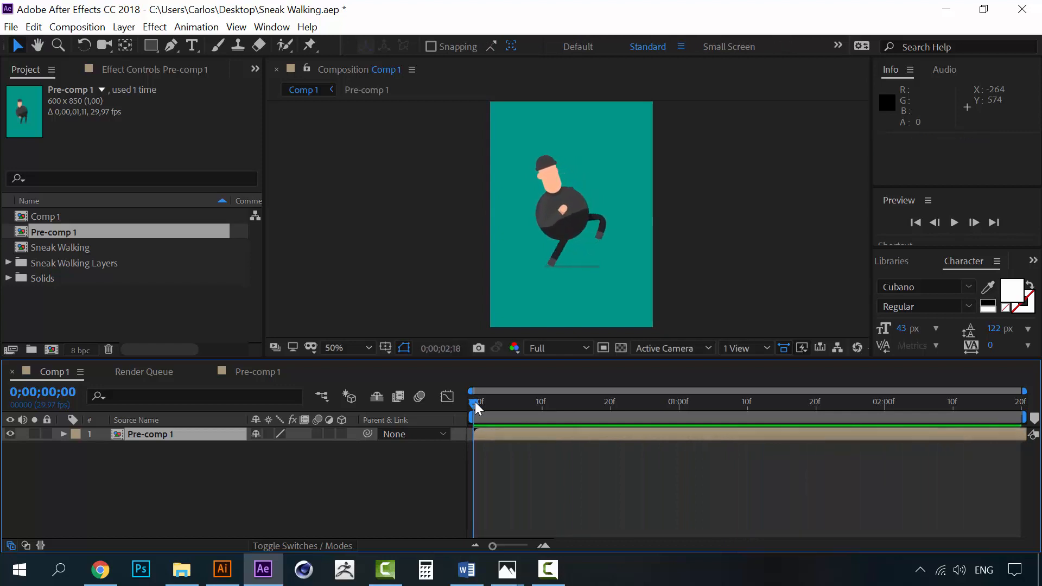
key(space)
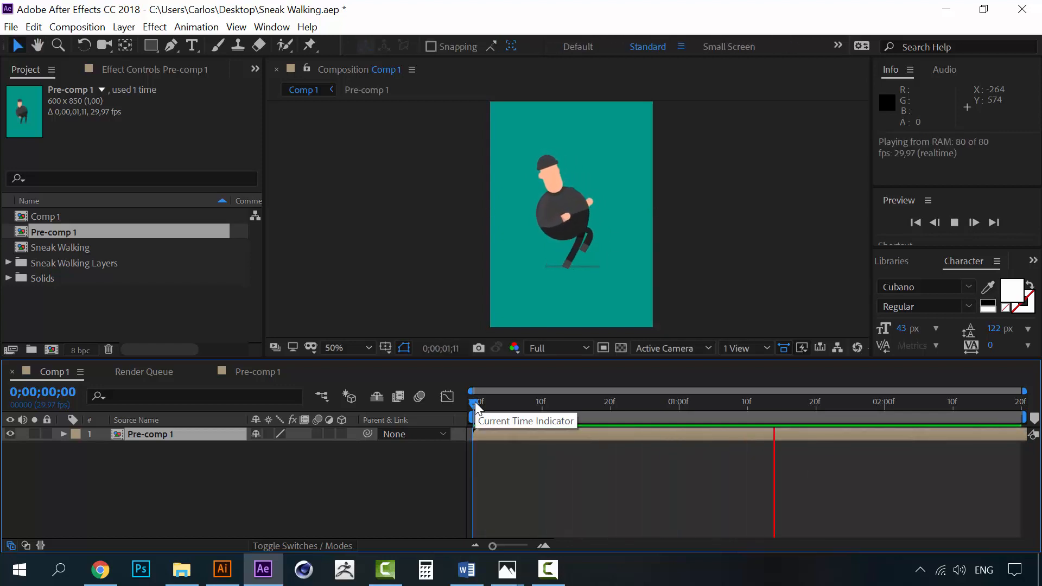